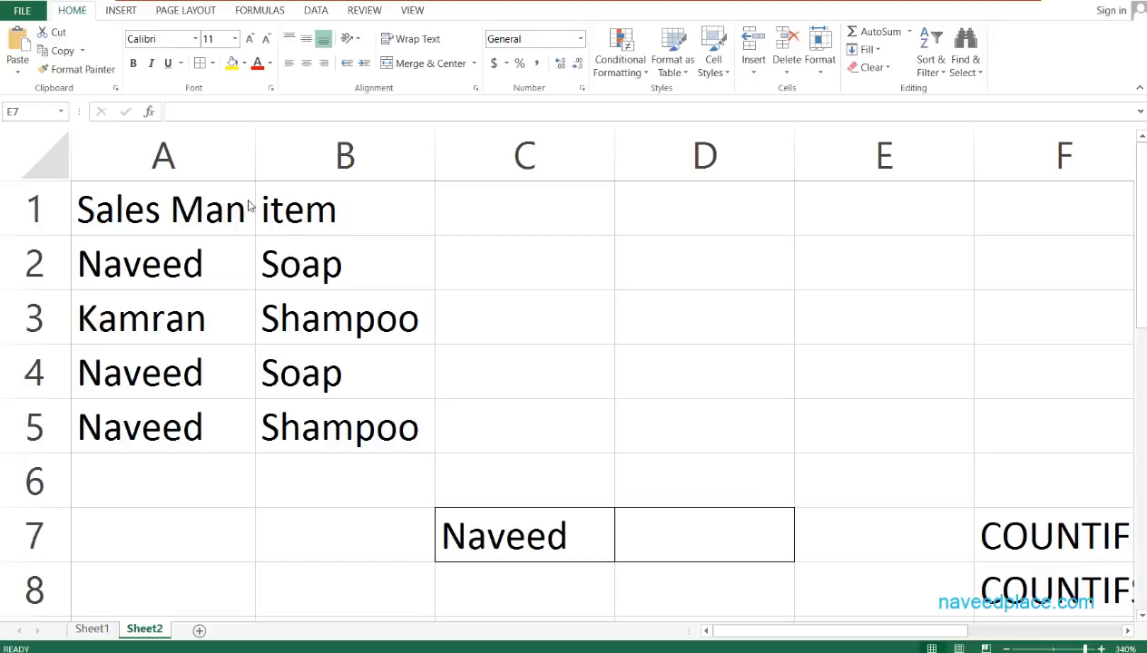
left_click(179, 267)
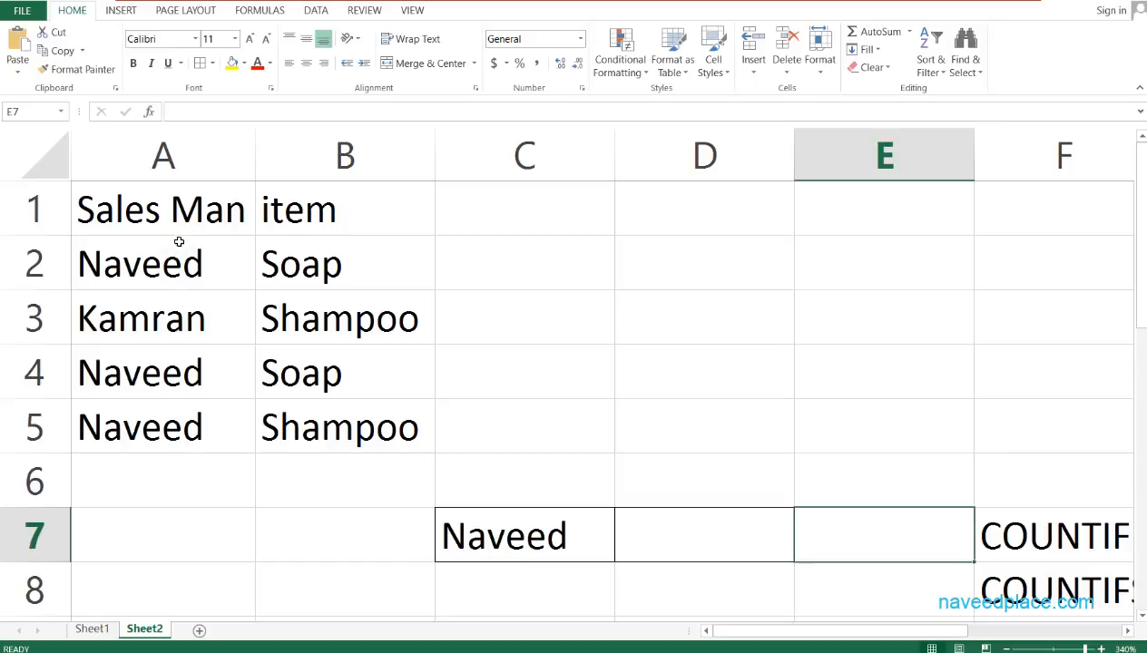
left_click(142, 265)
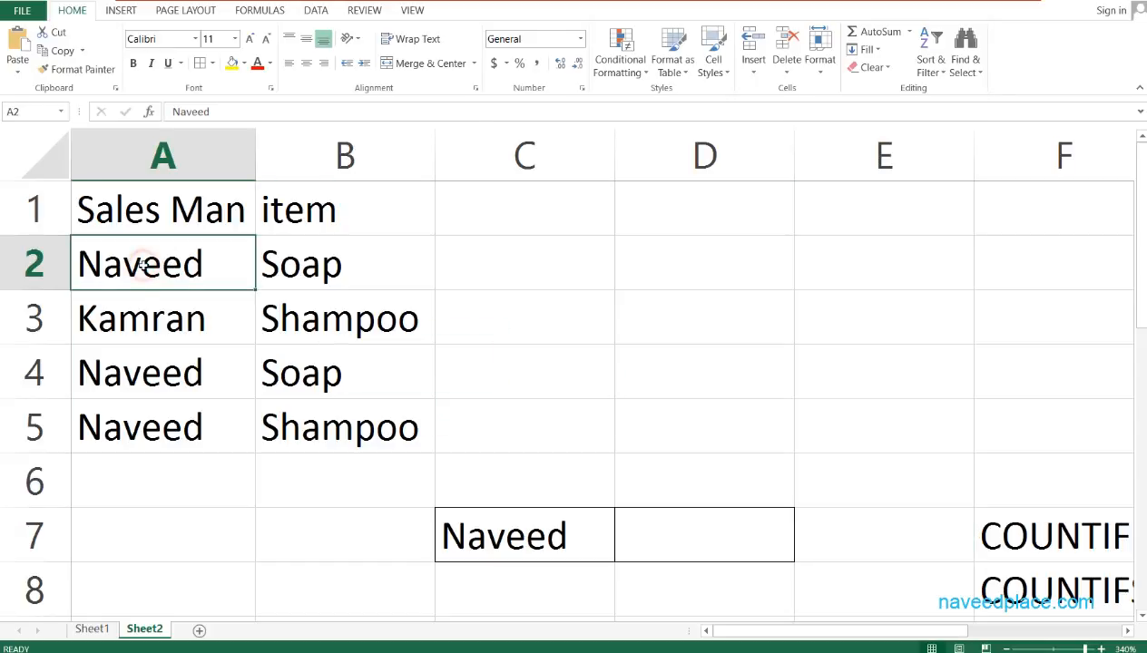
left_click(151, 369)
left_click(159, 447)
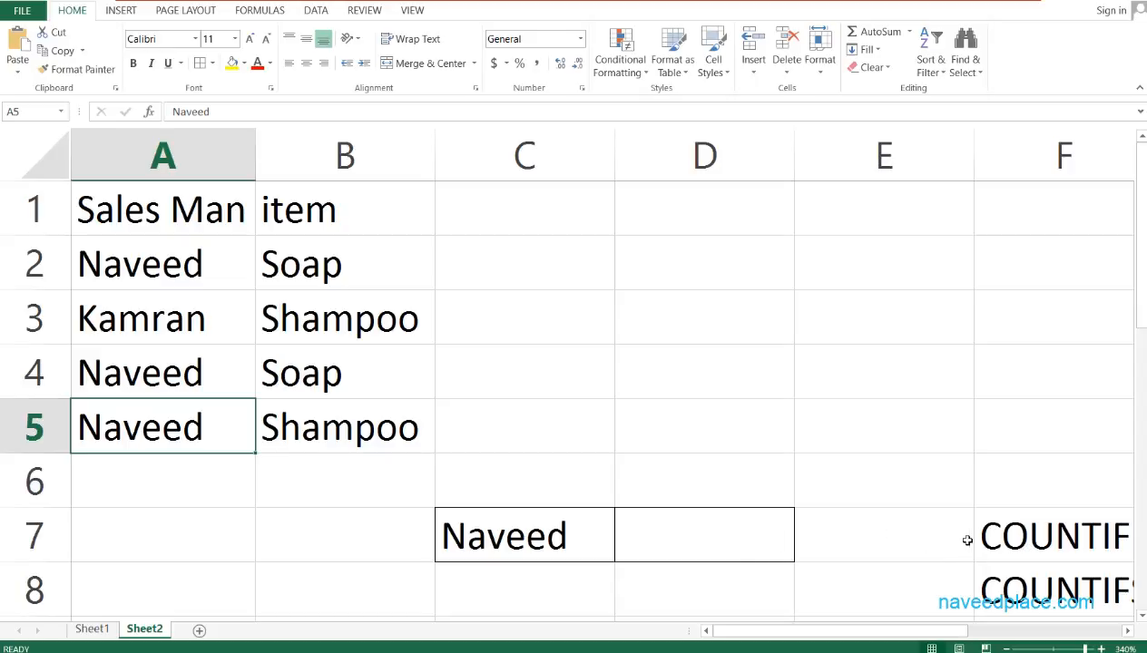
Step: Enter a COUNTIF formula in cell E7 that counts the entries in A2:A8 matching the salesman's name in C7
left_click(875, 546)
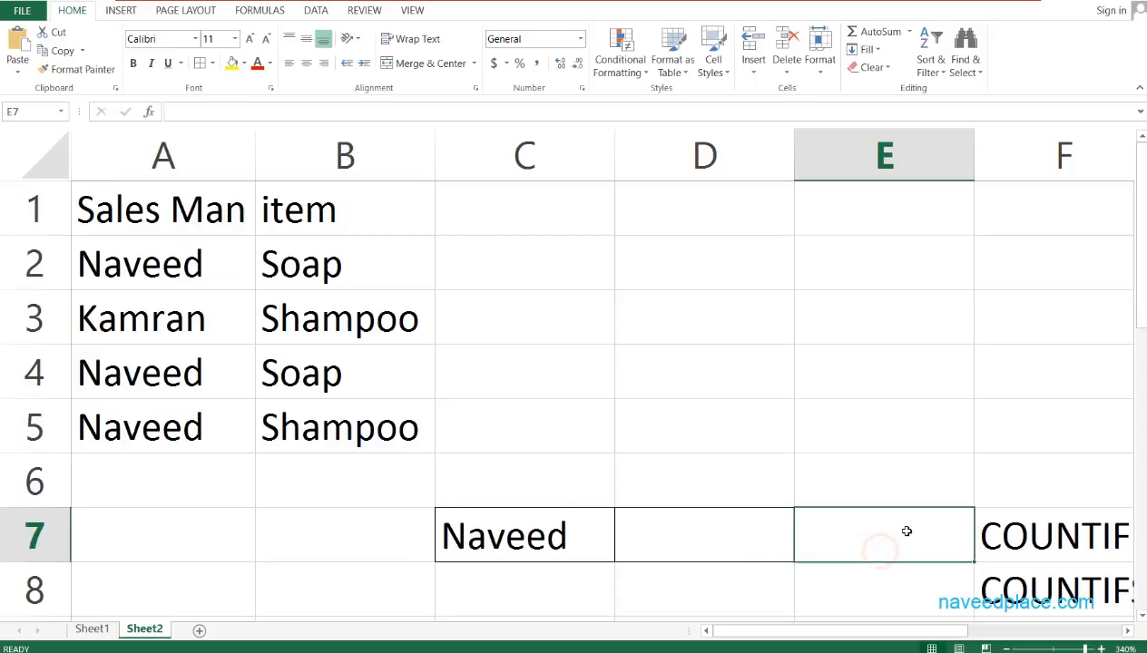
type("=")
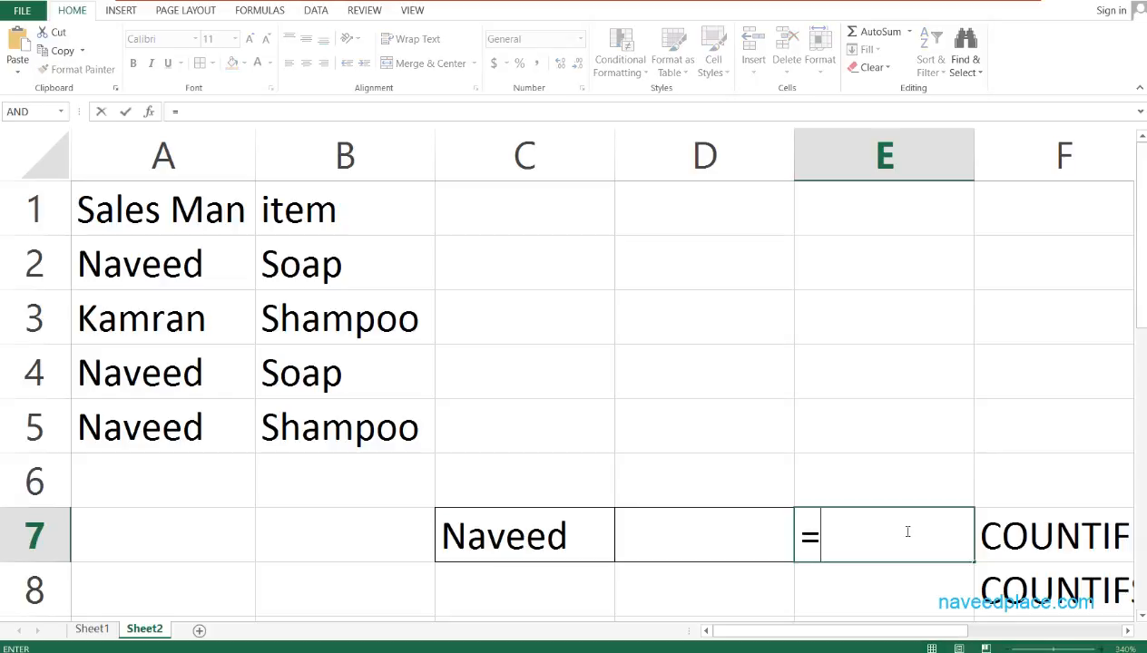
type("c")
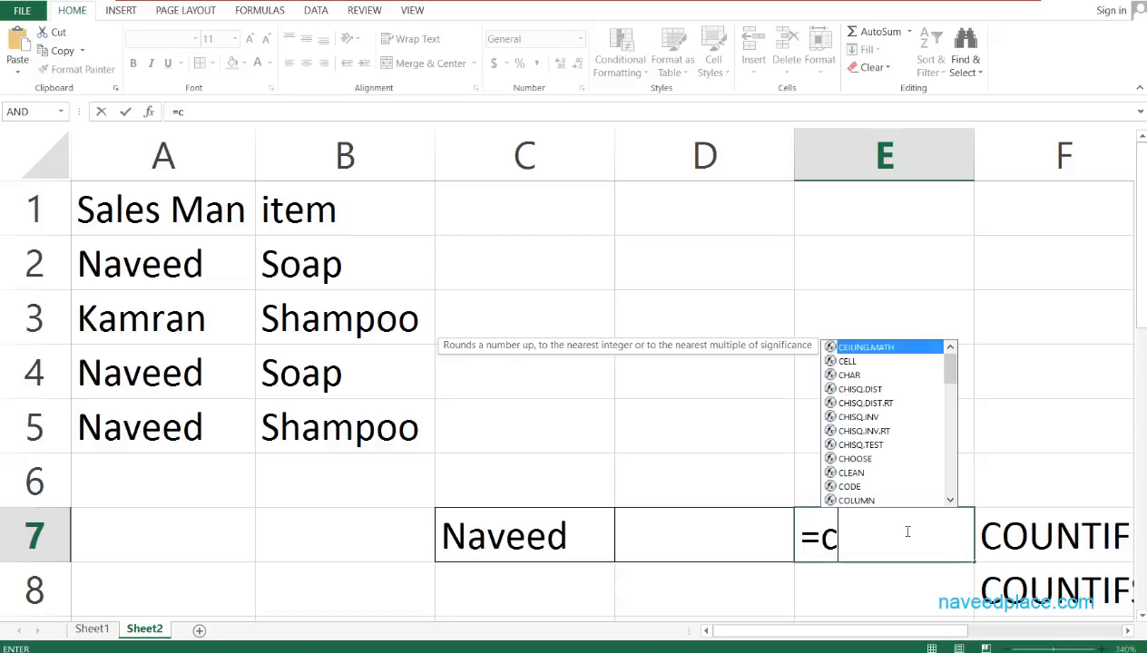
type("oun")
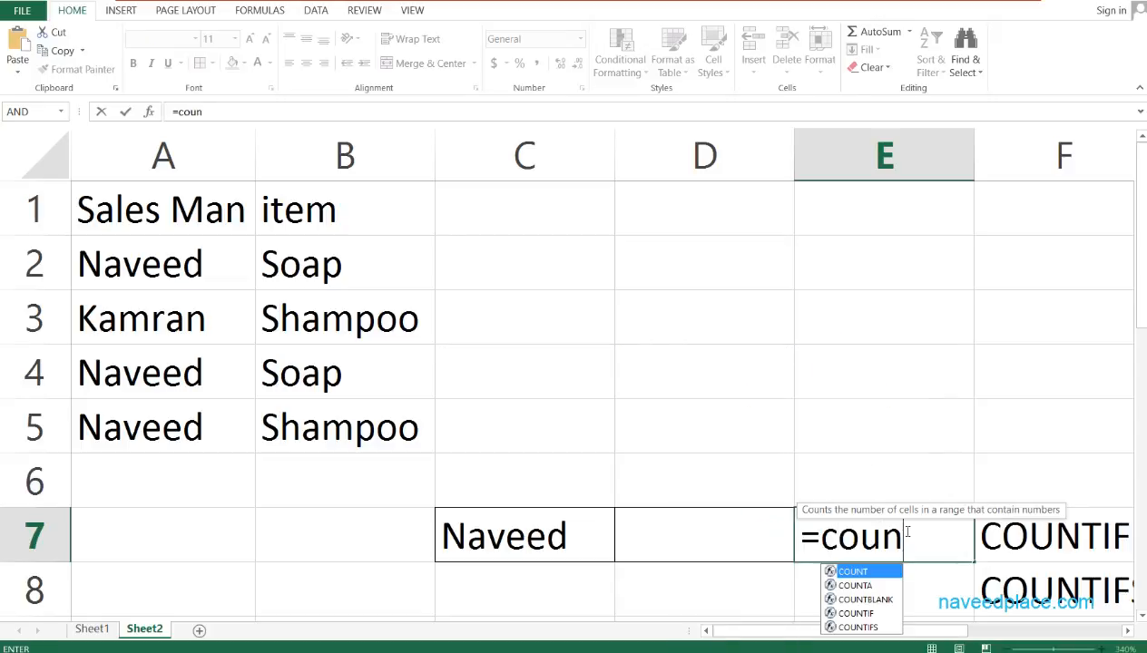
key("Down")
key("Down")
key("Down")
key("Tab")
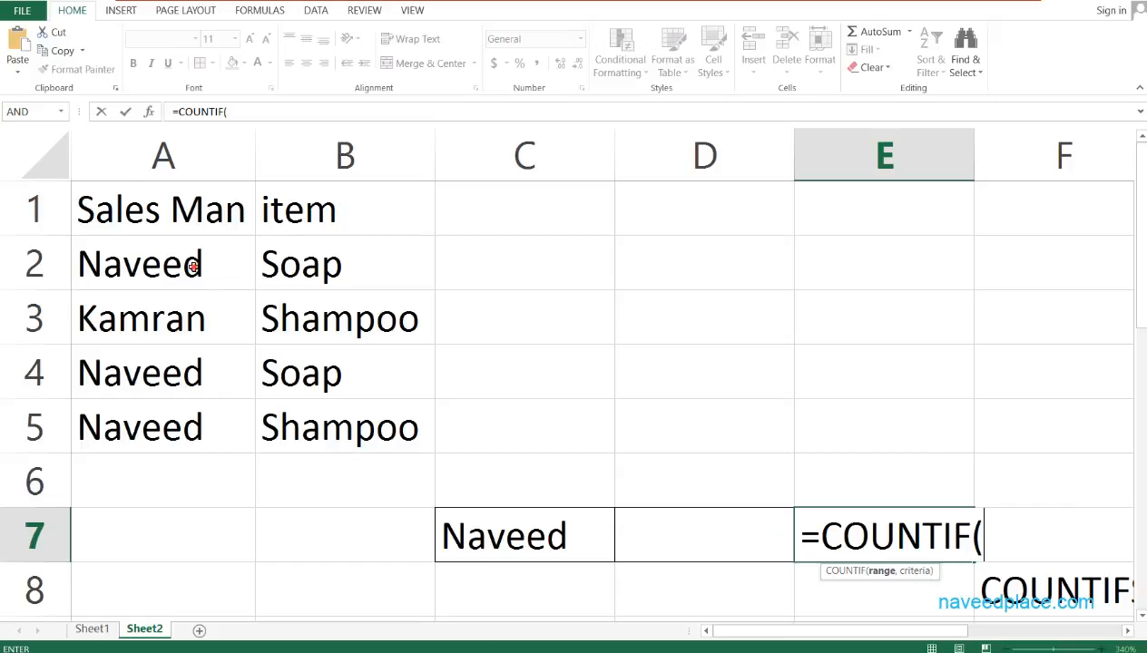
left_click_drag(195, 268, 190, 573)
type(",")
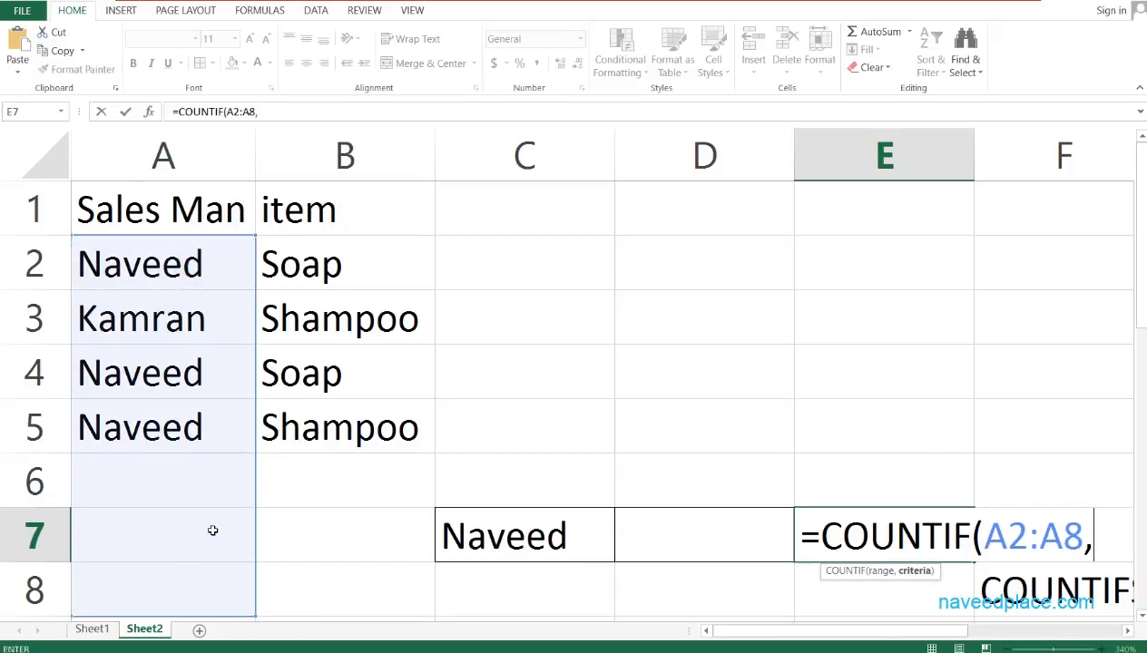
left_click(499, 539)
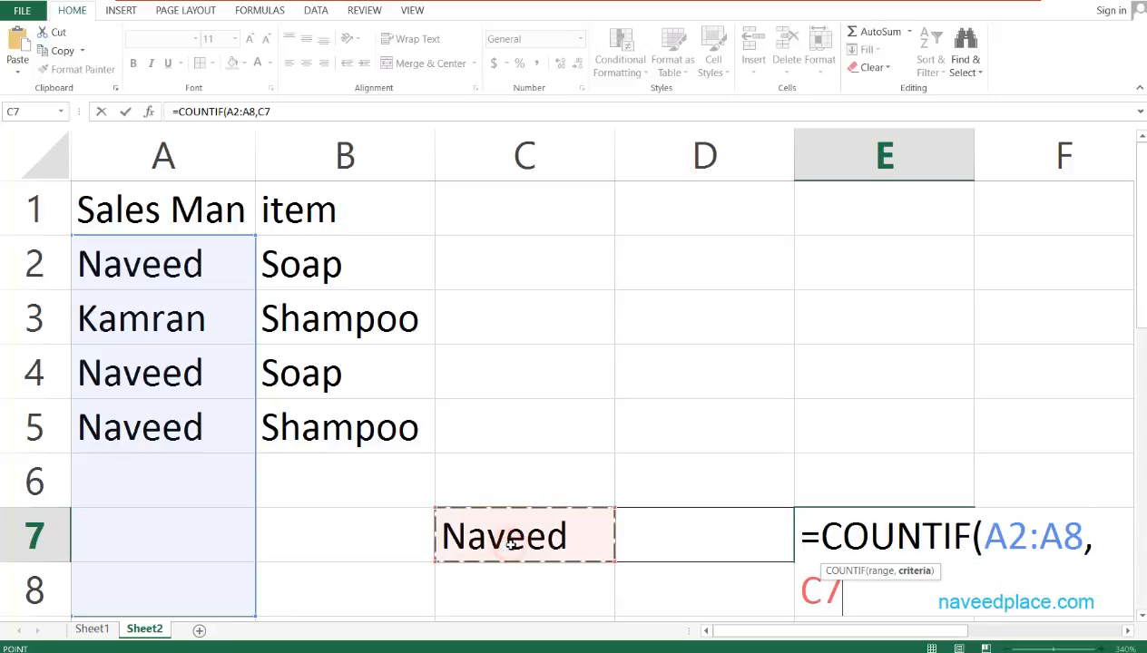
type(")")
key("Return")
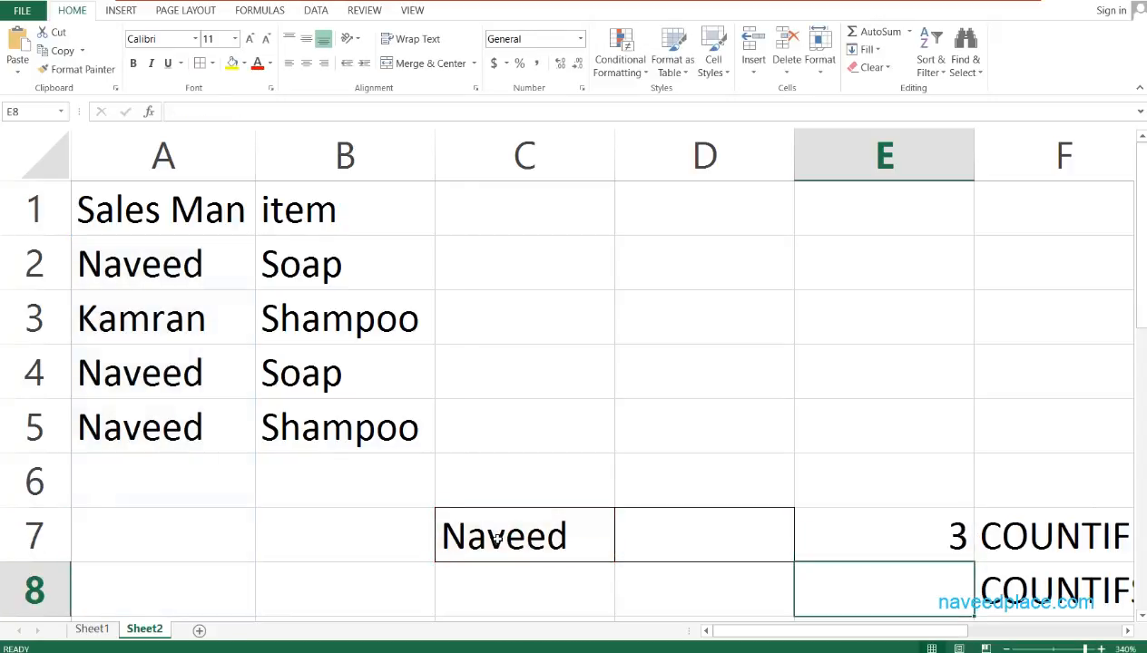
Step: Review the arguments of the COUNTIF formula in cell E7, leaving the formula as it is
left_click(950, 532)
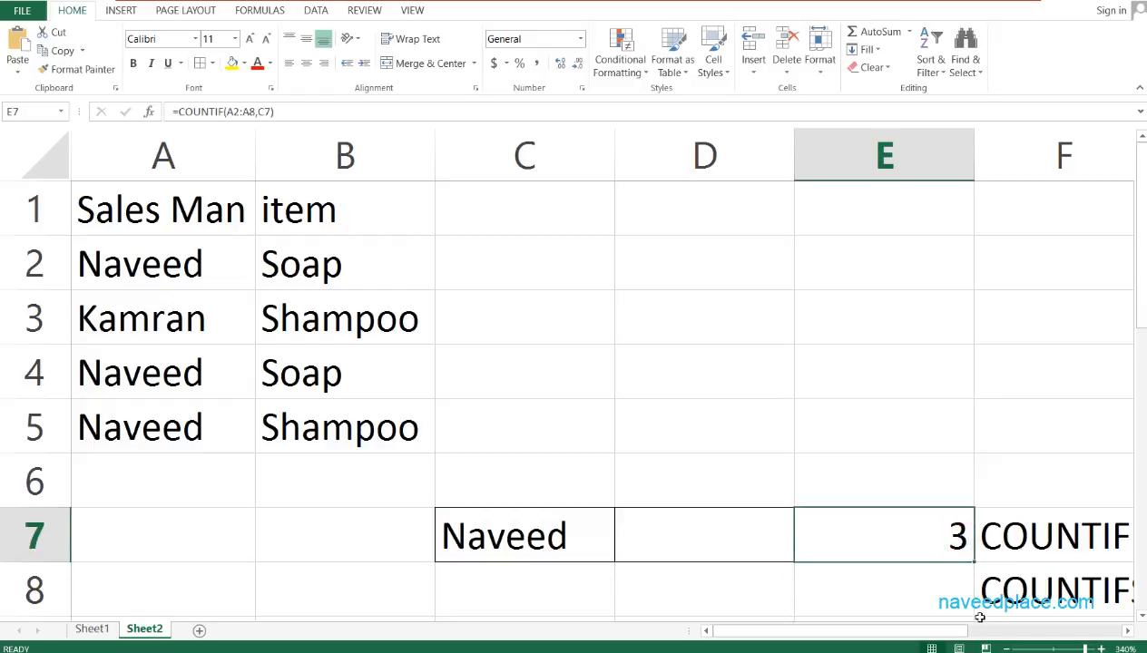
double_click(895, 532)
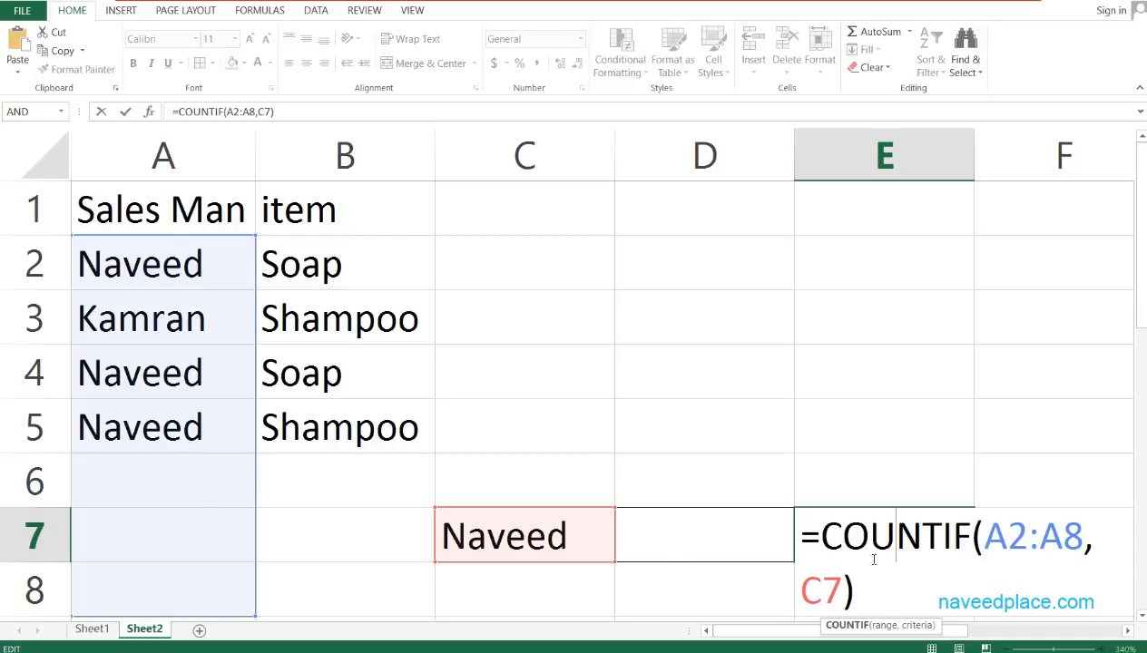
key("ctrl+Return")
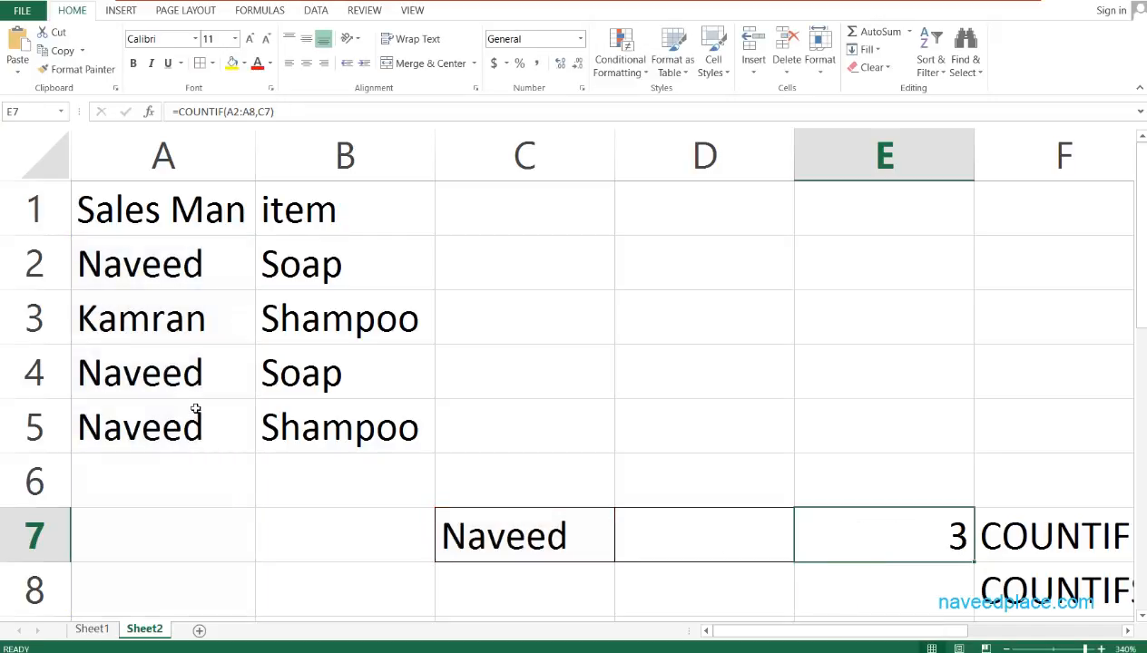
Step: Replace the C7 criterion in E7's COUNTIF formula with the salesman's name as quoted text, and review the formula
double_click(948, 546)
left_click_drag(841, 593, 820, 592)
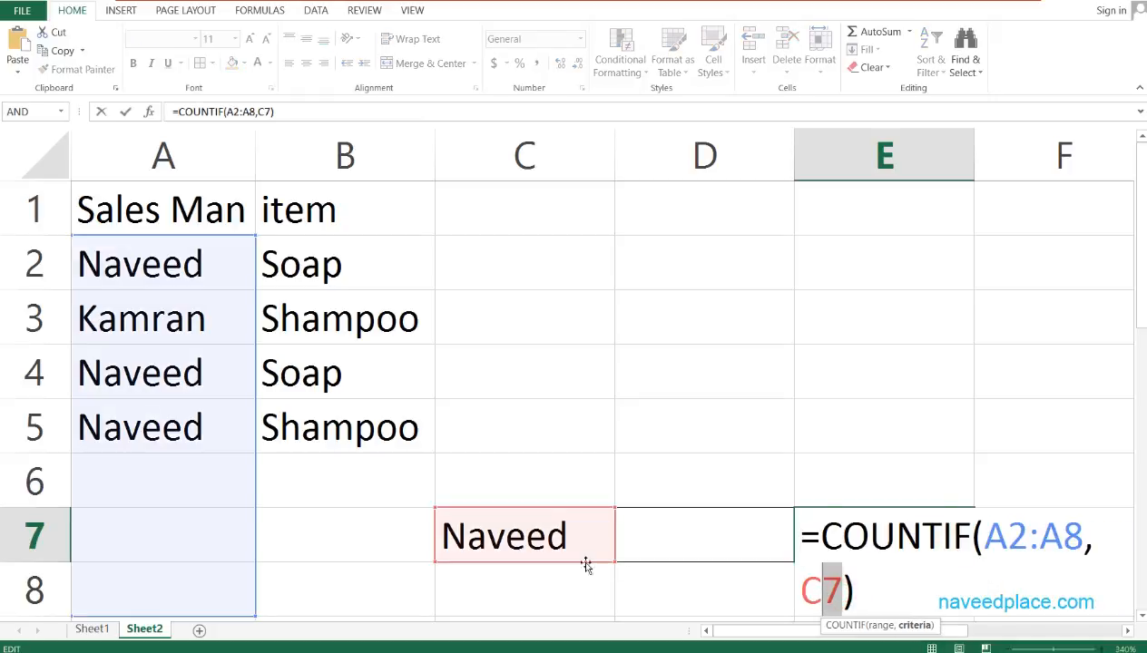
key("BackSpace")
key("BackSpace")
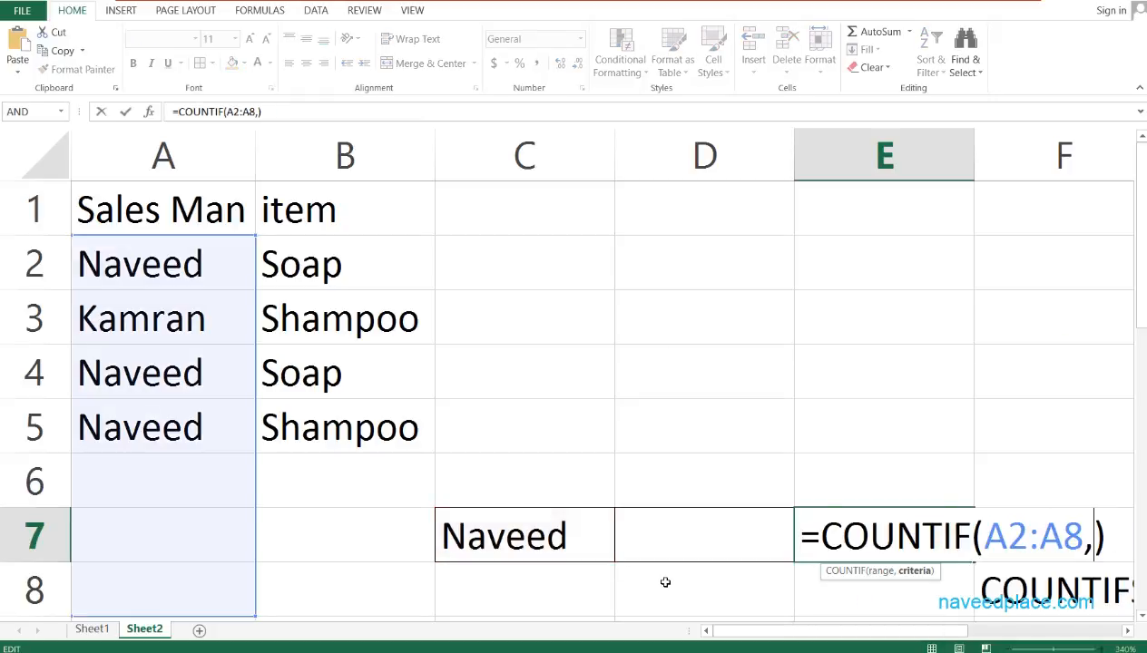
type("\"Na")
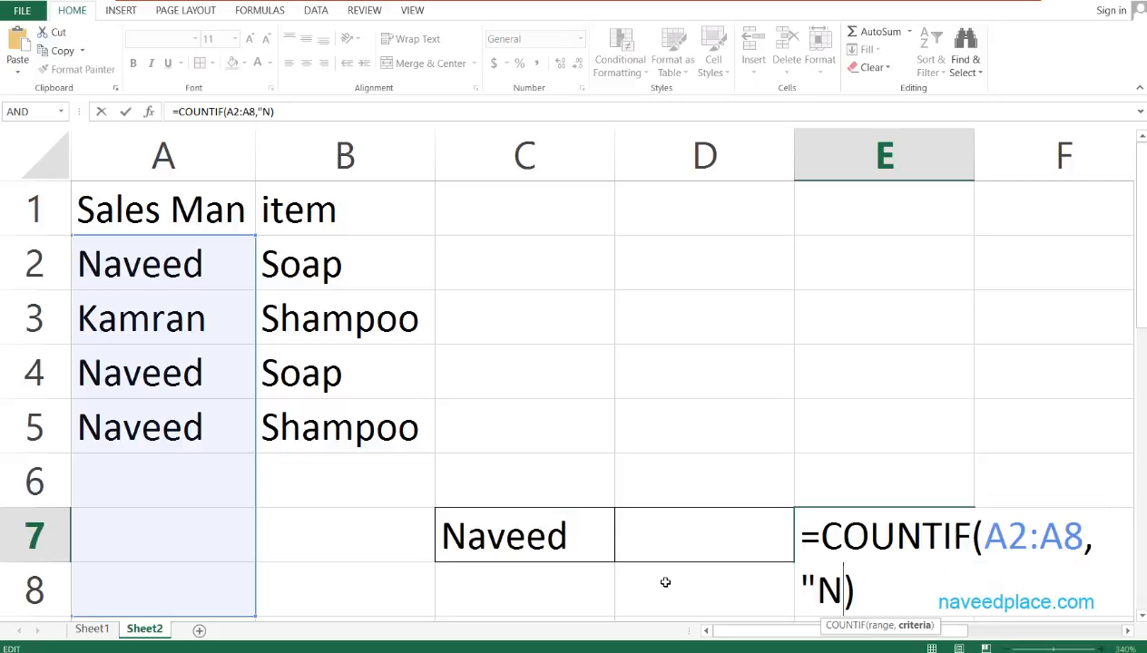
type("veed\"")
key("Return")
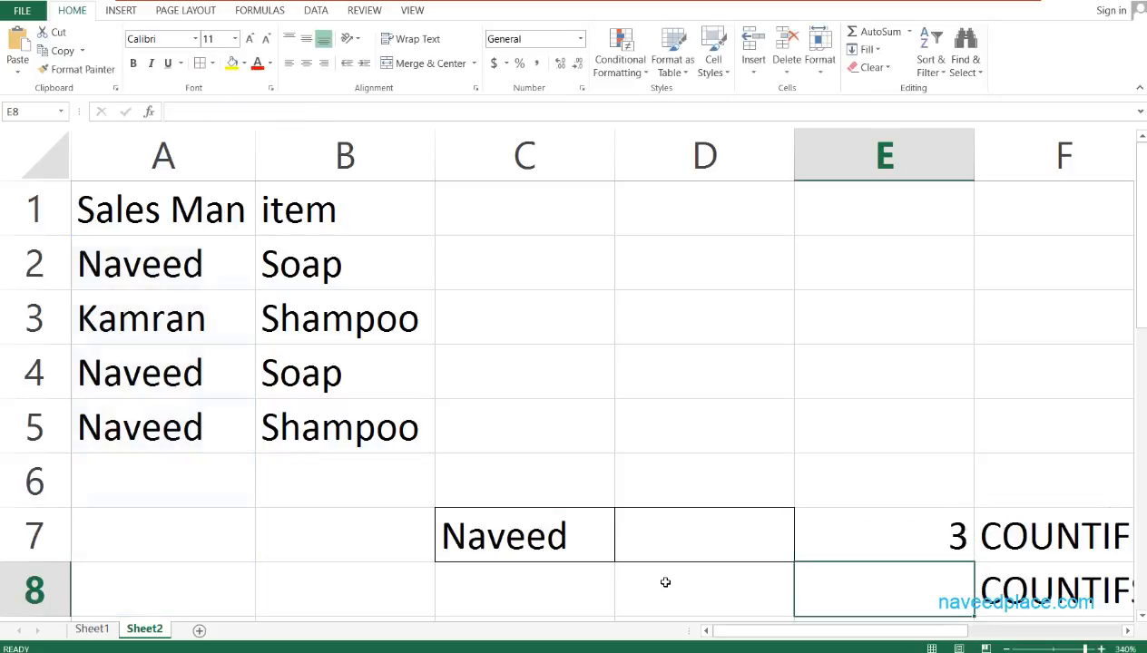
left_click(946, 535)
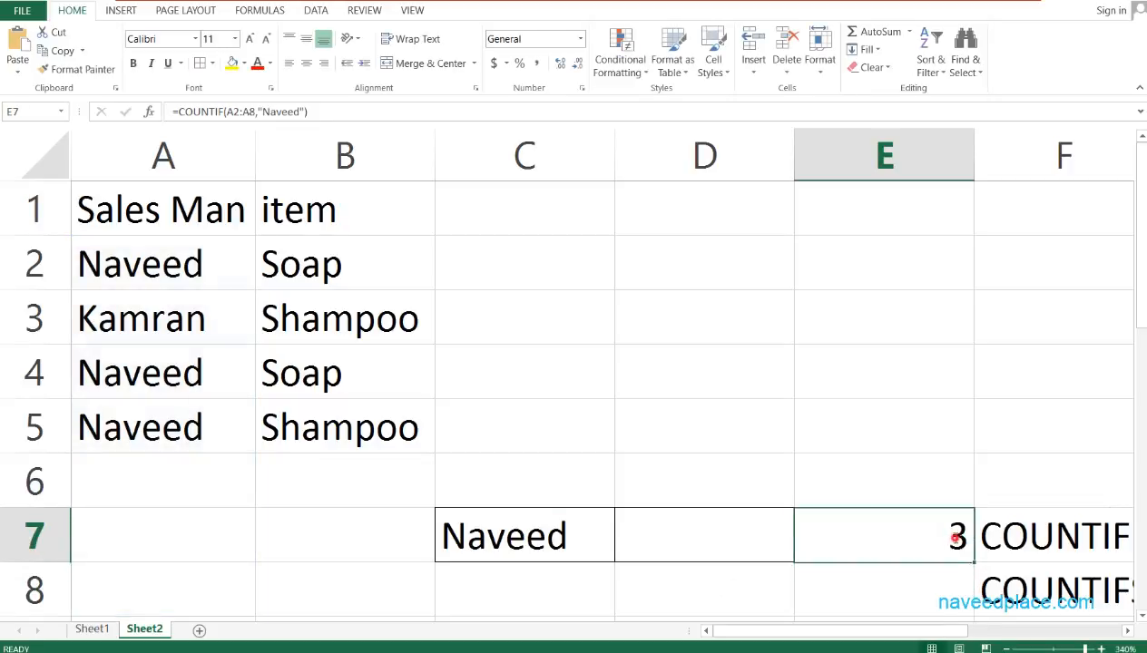
double_click(946, 535)
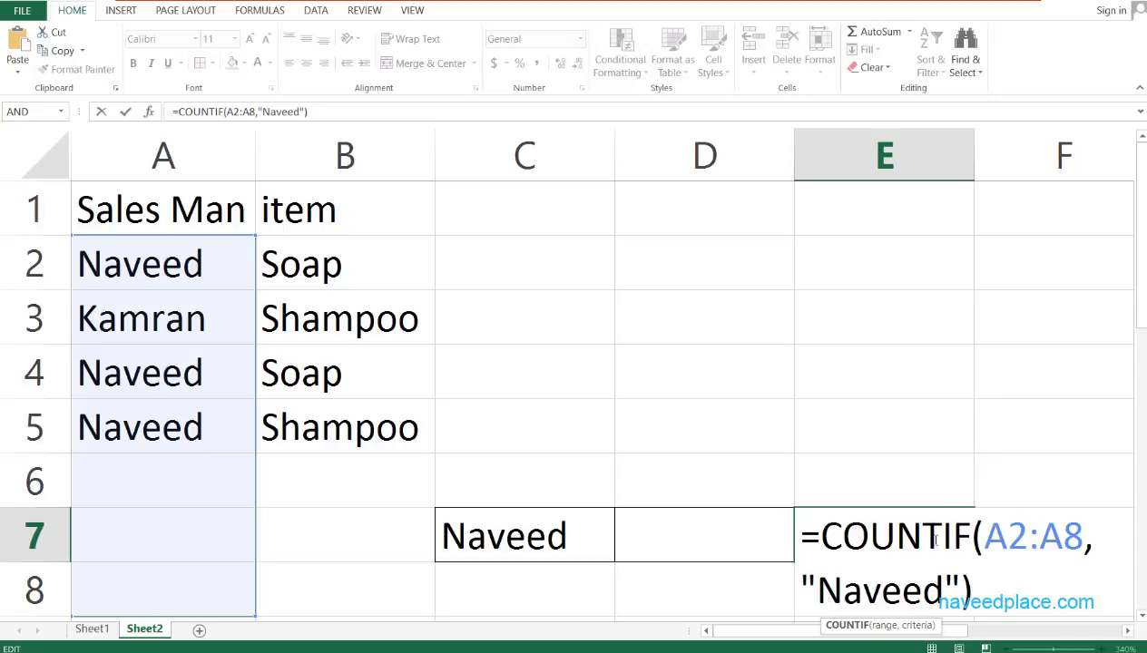
key("ctrl+Return")
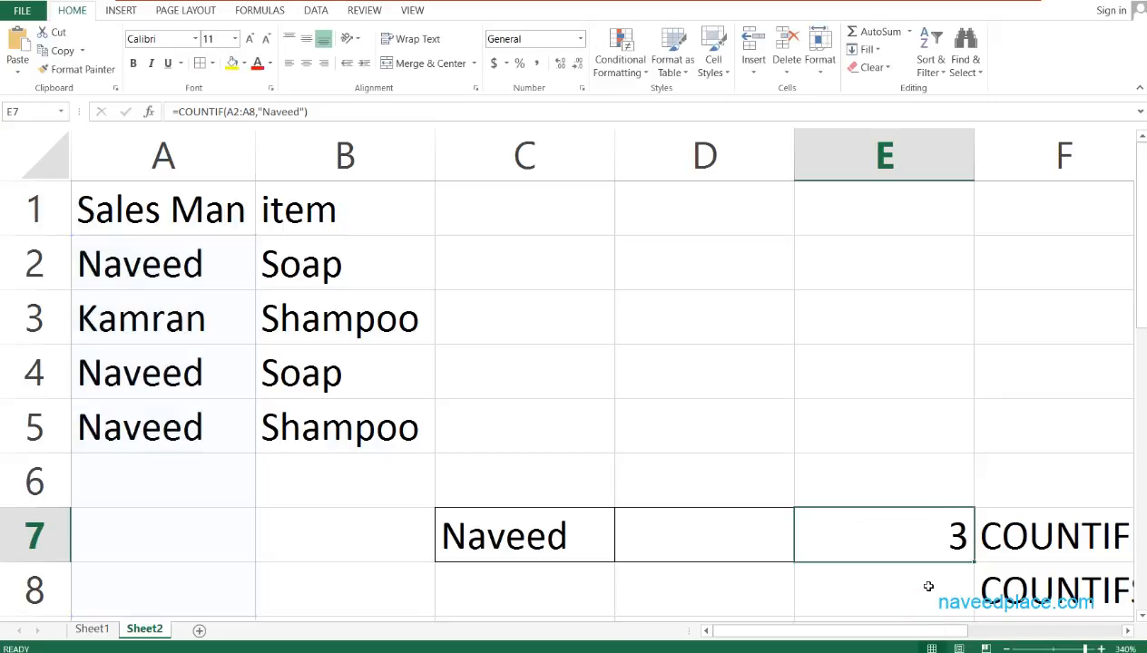
Step: Replace the quoted name in E7's COUNTIF formula with a reference to cell C7
double_click(933, 539)
left_click(962, 590)
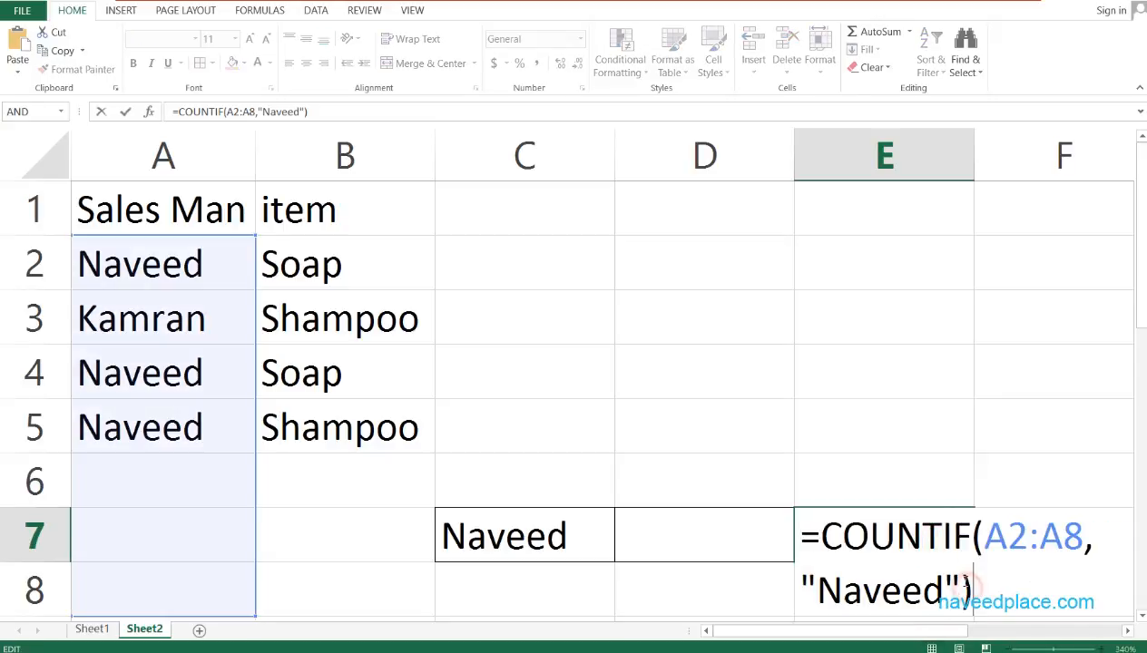
key("BackSpace")
key("BackSpace")
key("BackSpace")
key("BackSpace")
key("BackSpace")
key("BackSpace")
key("BackSpace")
key("BackSpace")
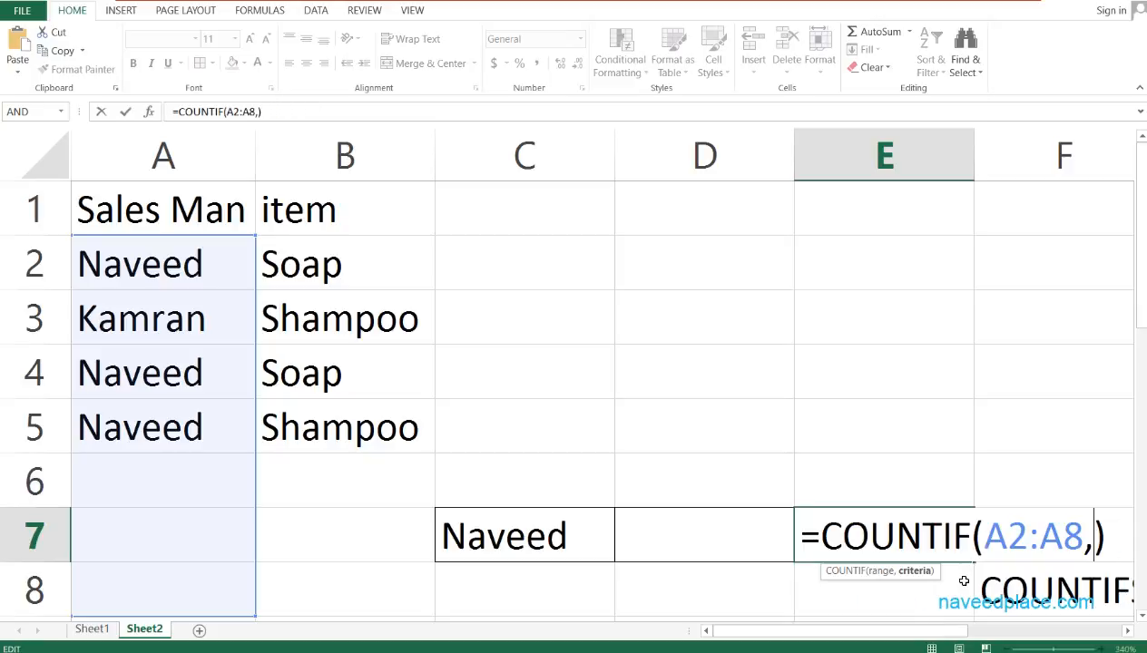
left_click(599, 547)
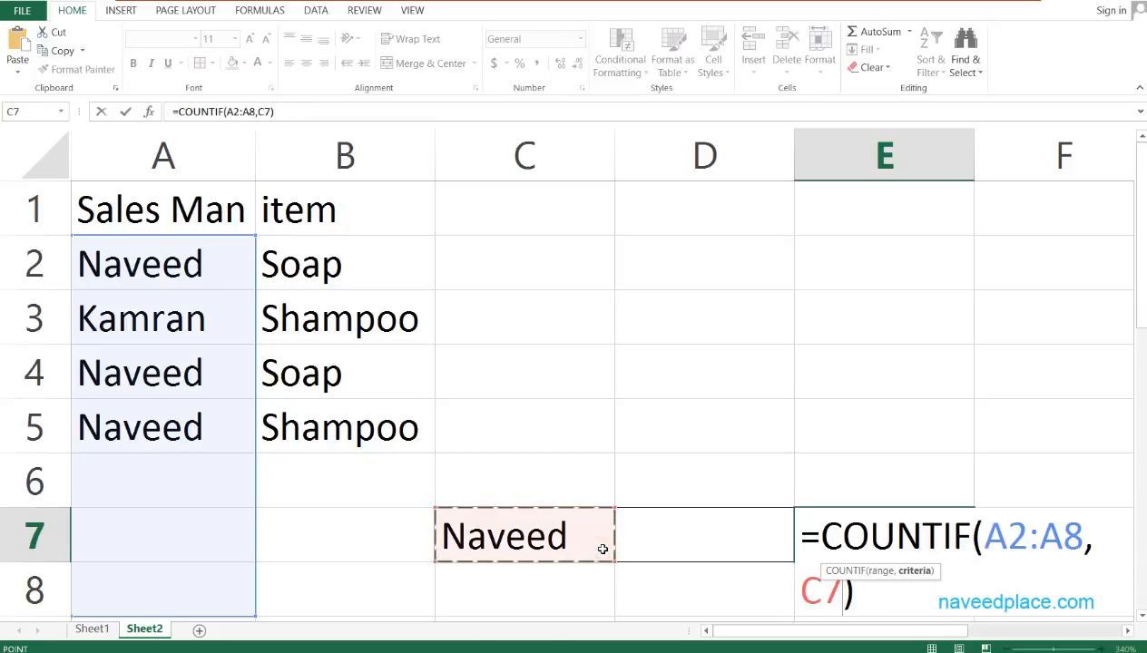
key("Return")
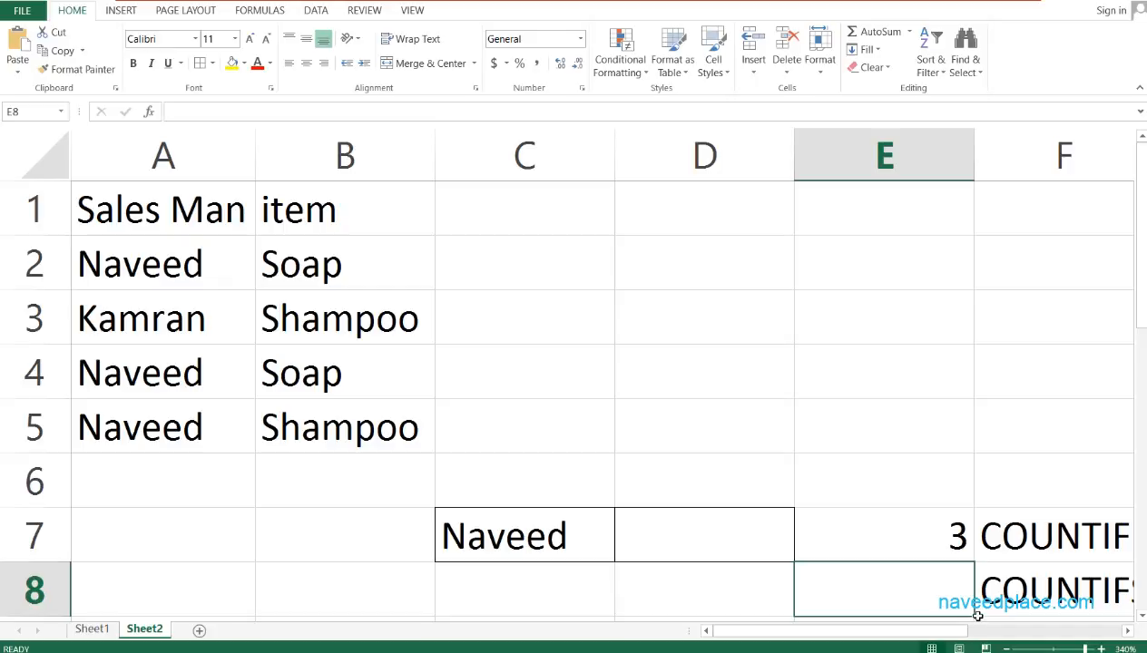
Step: Begin a COUNTIFS formula in cell E8 with A2:A5 as the first criteria range and C7 as its criterion
scroll(978, 616, "down", 1, "ctrl")
type("=vo")
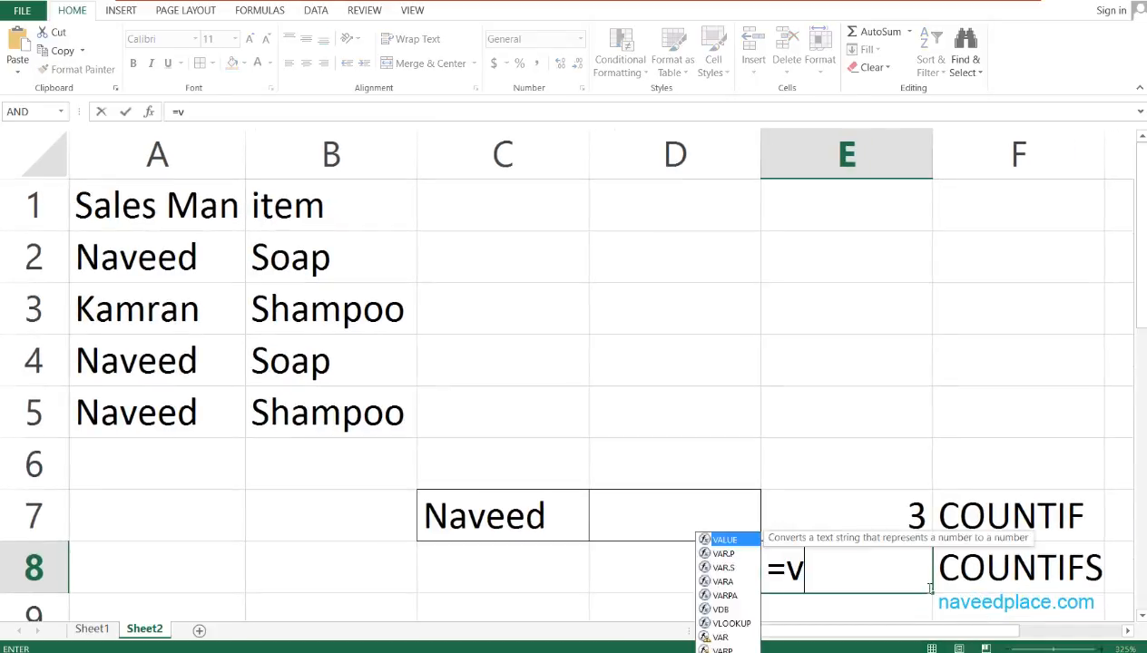
key("BackSpace")
key("BackSpace")
type("ci")
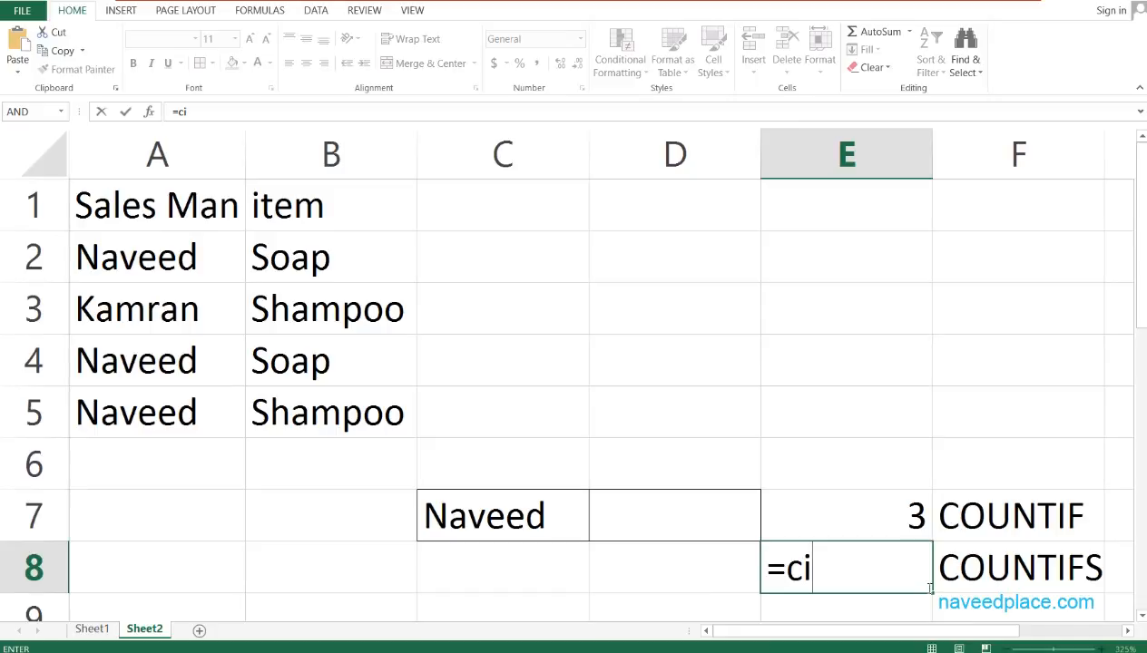
key("BackSpace")
type("oun")
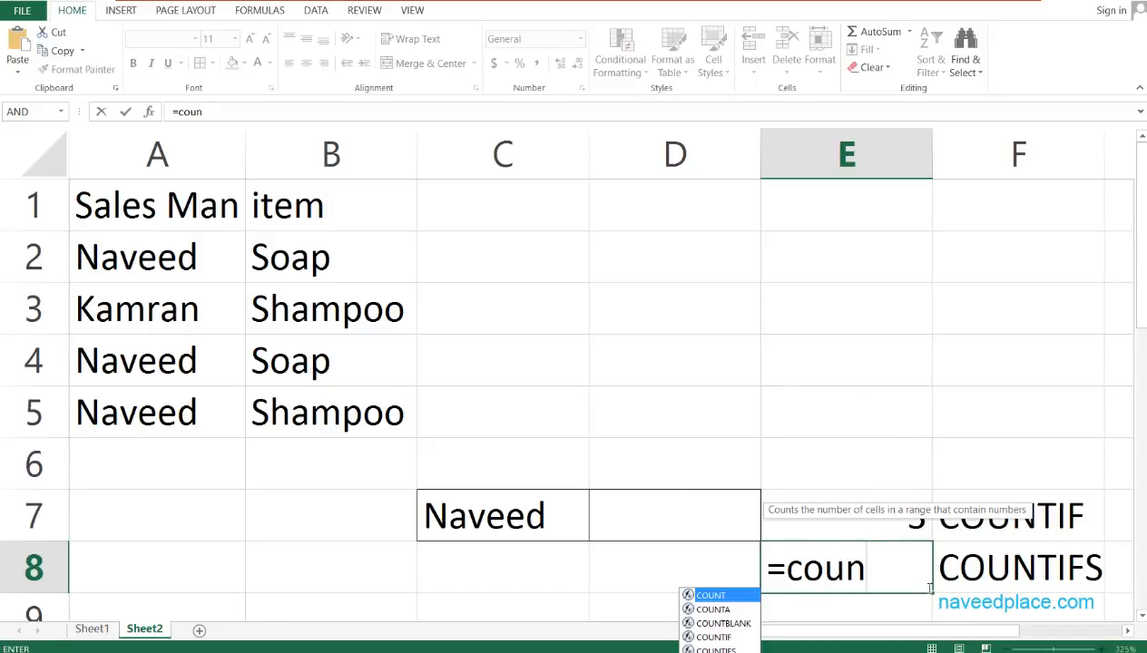
key("Down")
key("Down")
key("Down")
key("Down")
key("Tab")
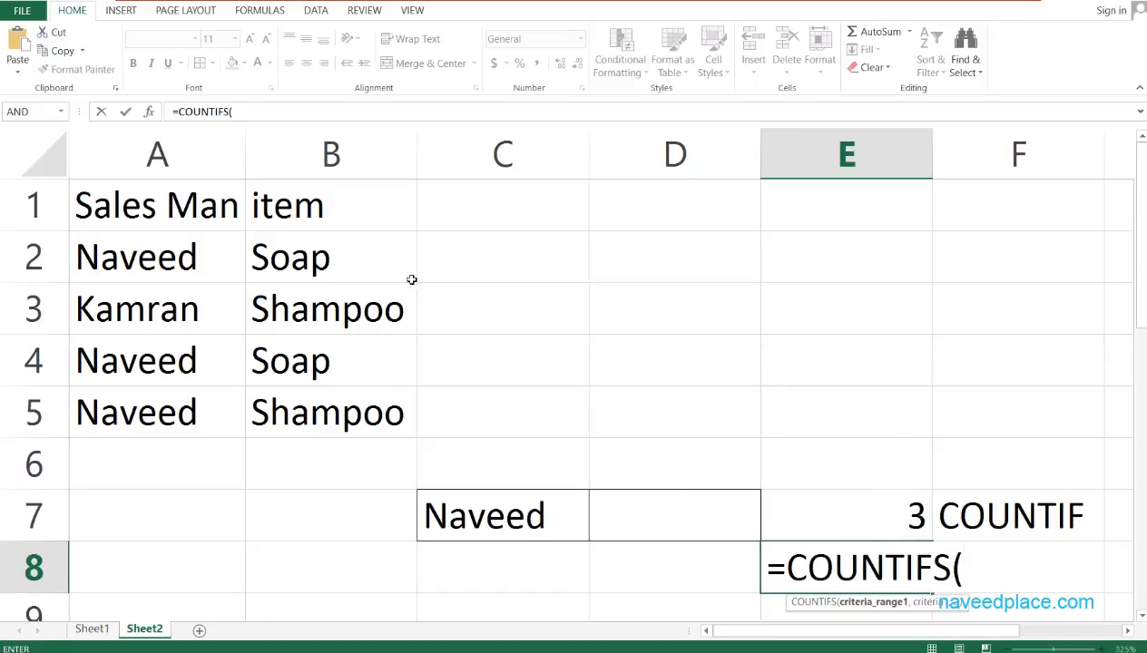
left_click_drag(149, 248, 148, 414)
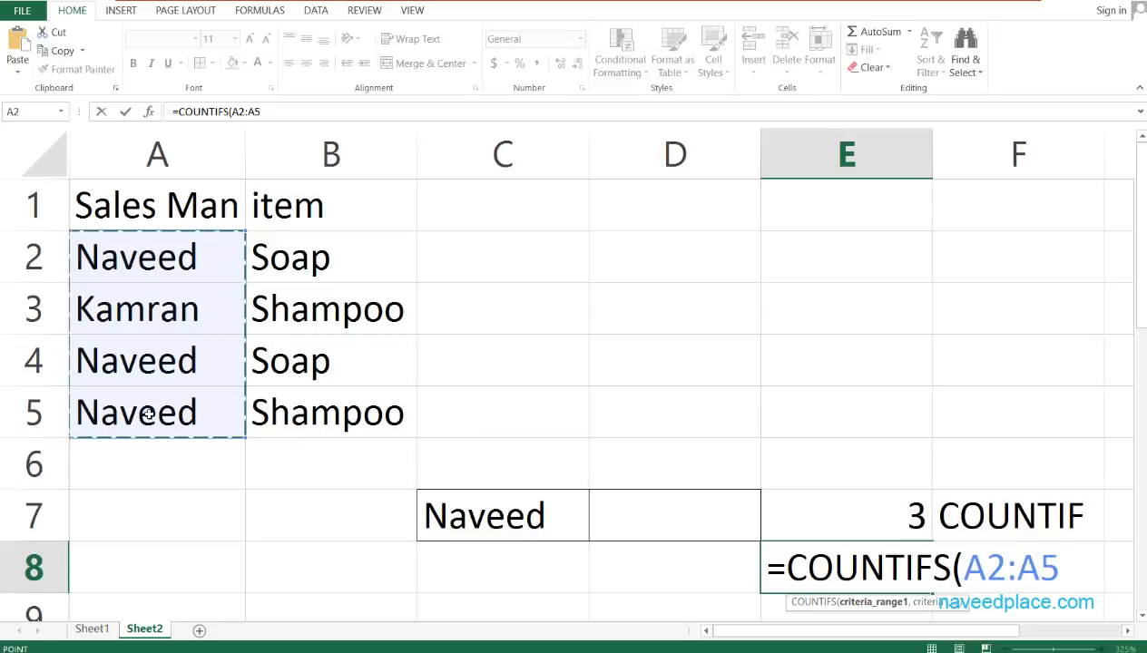
type(",")
left_click(438, 506)
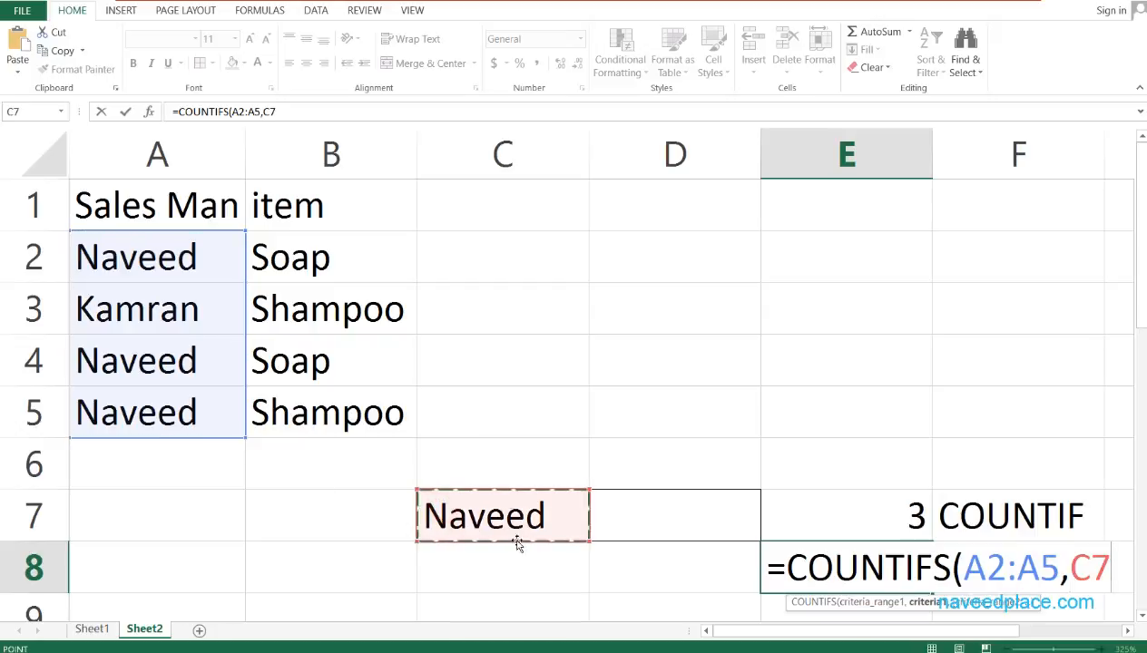
type(",")
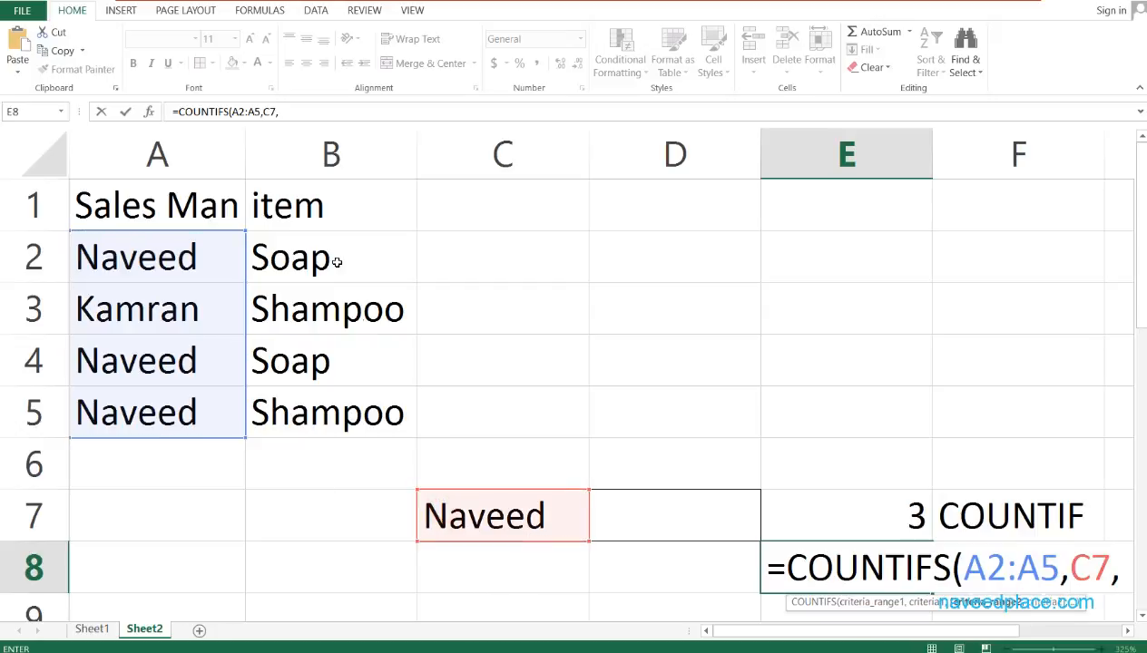
Step: Complete the COUNTIFS formula in E8 with B2:B5 as the second criteria range and D7 as its criterion
left_click_drag(336, 262, 333, 413)
type(",")
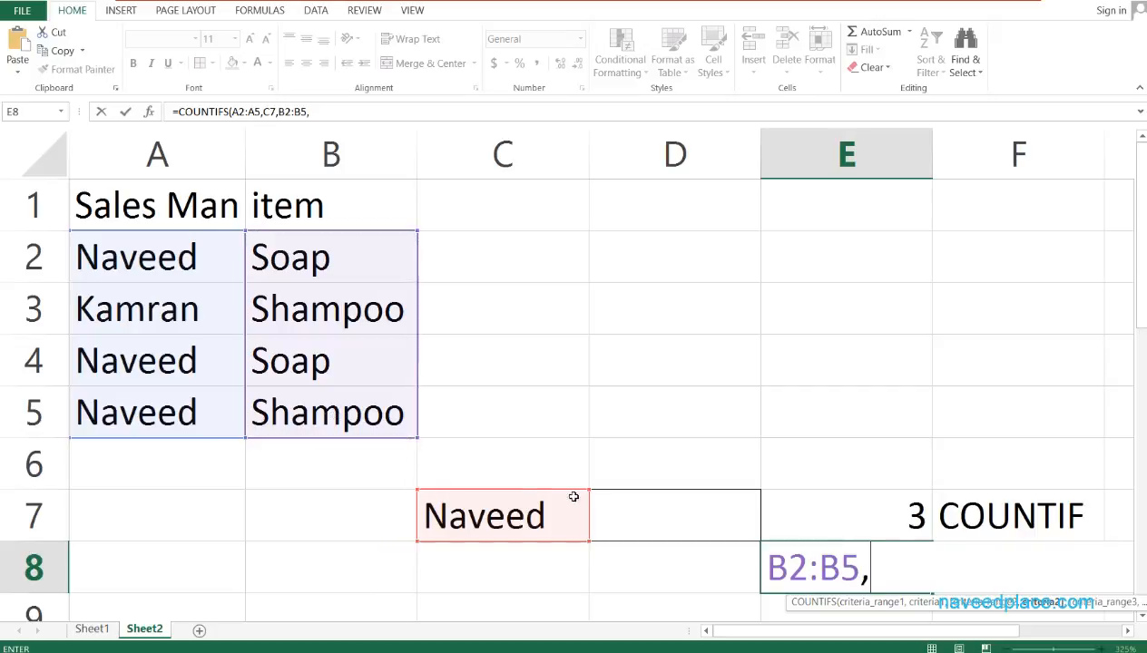
left_click(652, 519)
key("Return")
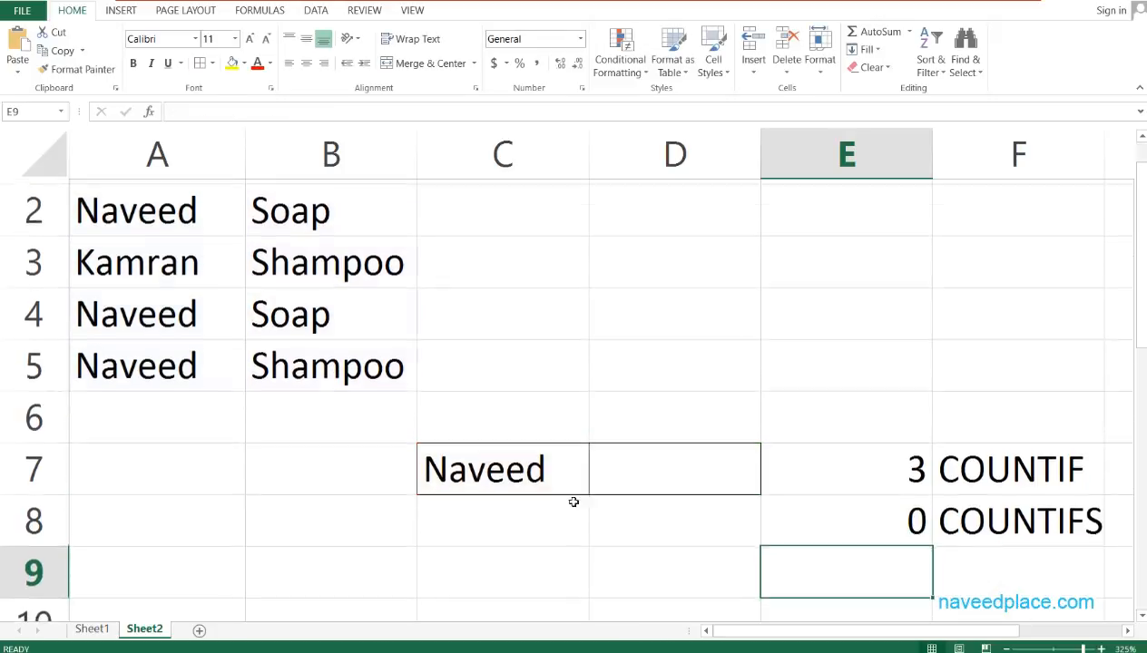
scroll(317, 309, "up", 1)
left_click(160, 205)
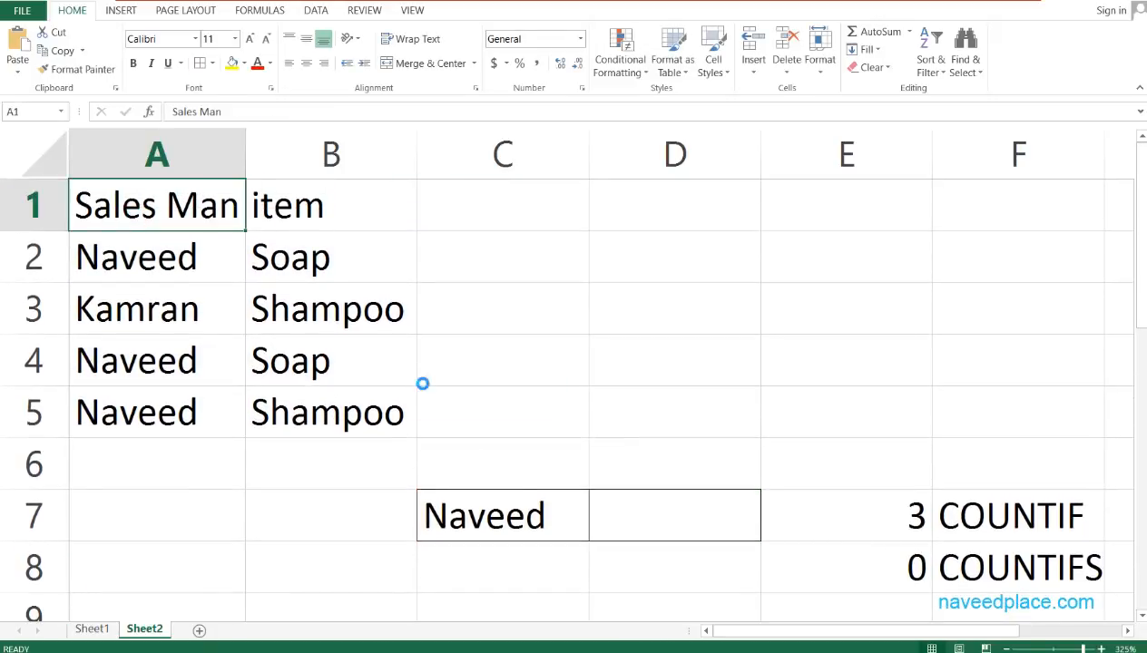
Step: Copy the "Sales Man" header from A1 into C6, above the salesman criterion
key("ctrl+c")
left_click(546, 467)
key("ctrl+v")
Step: Enter "item" as the header in D6 and widen column C to fit the "Sales Man" header
left_click(653, 466)
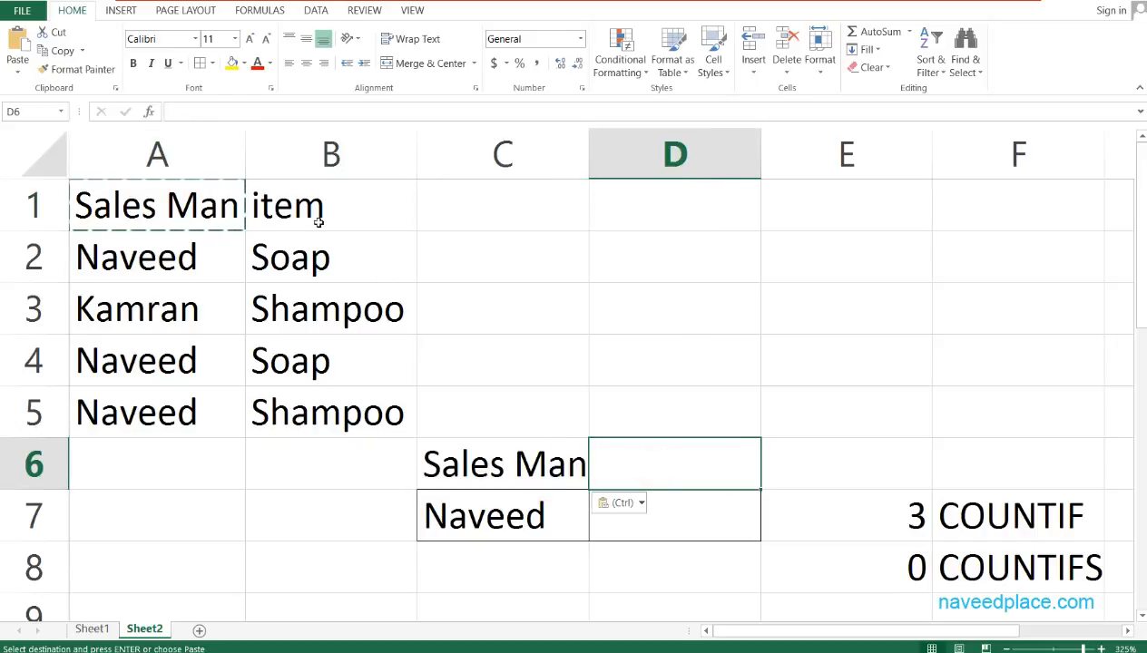
left_click(318, 222)
key("ctrl+v")
key("ctrl+z")
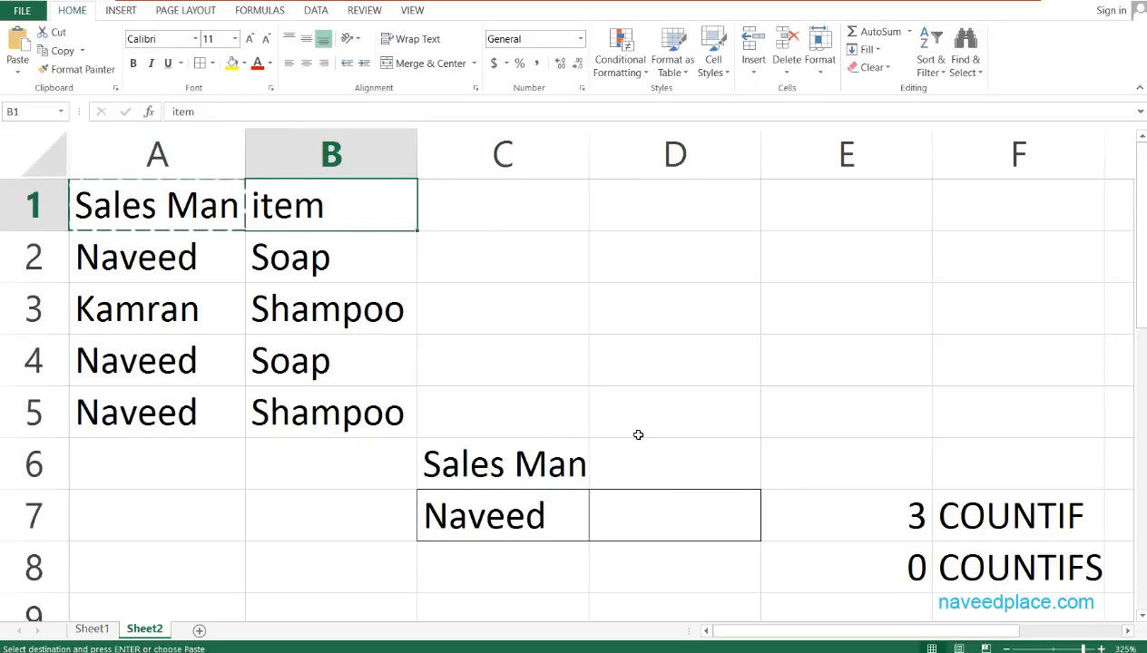
left_click(635, 459)
type("item")
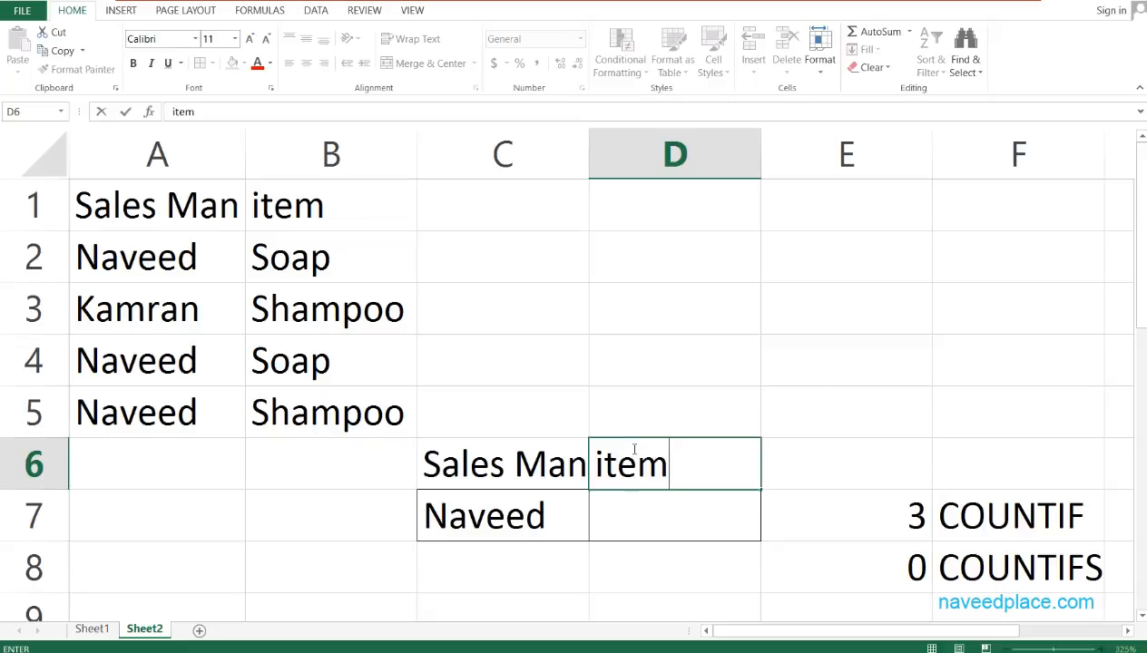
key("Return")
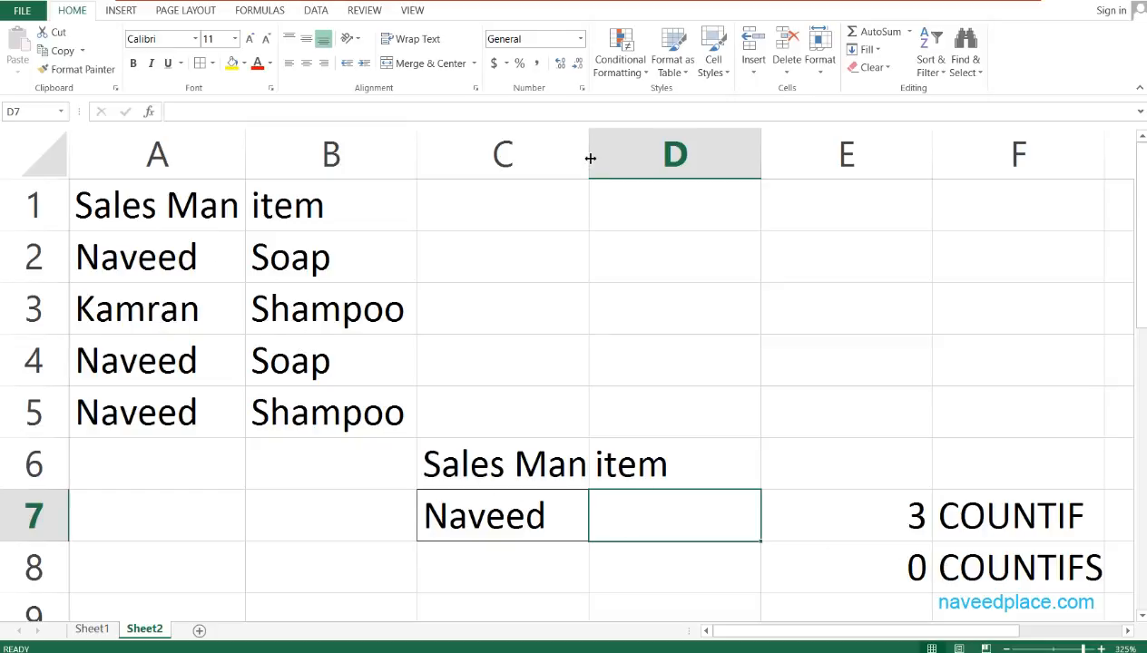
left_click_drag(590, 152, 625, 156)
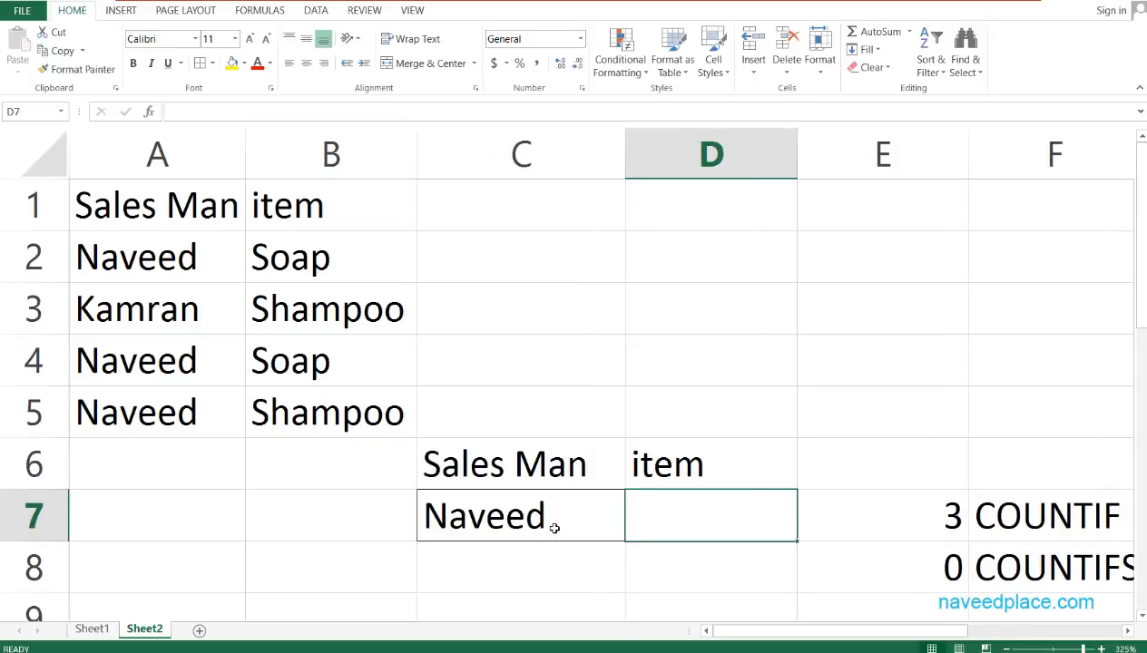
Step: Copy the item "Soap" from B4 into the item criterion cell D7
left_click(336, 366)
double_click(332, 366)
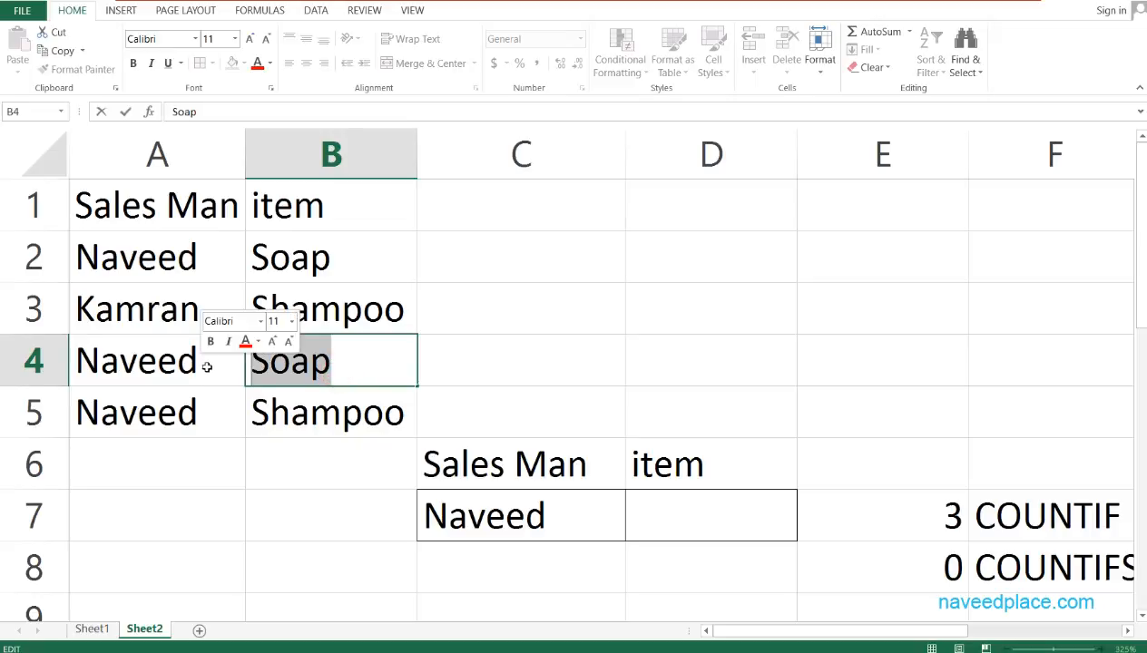
key("ctrl+c")
left_click(674, 520)
key("ctrl+v")
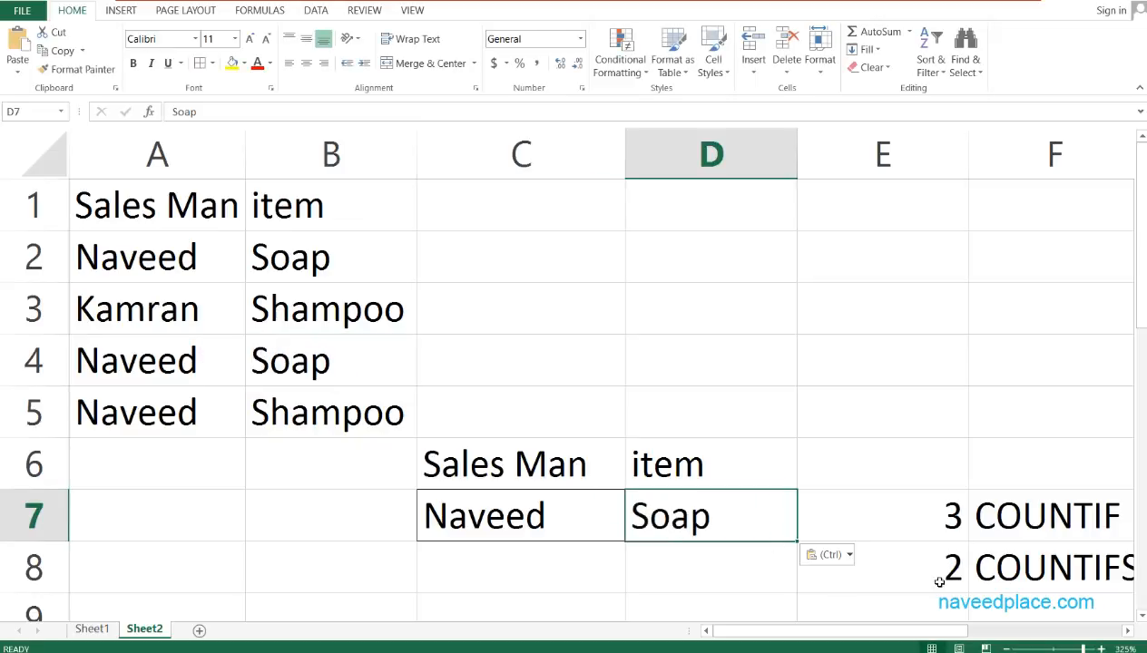
Step: Check the COUNTIFS formula in E8 against the matching records in A2:B2 and A4:B4
double_click(907, 577)
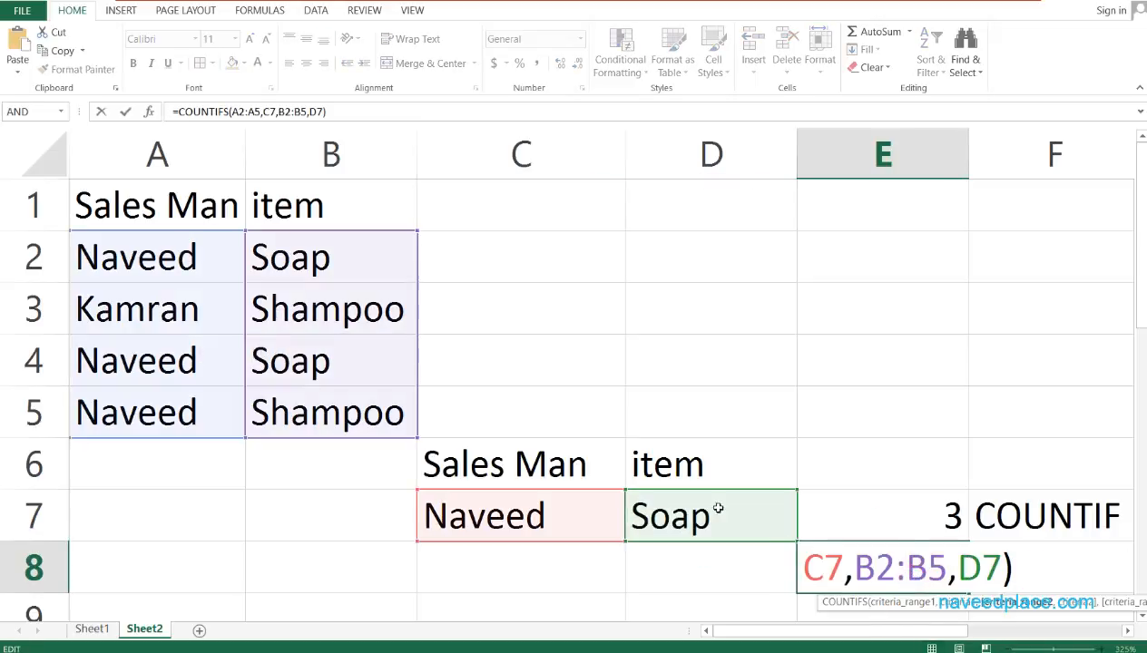
key("Escape")
left_click_drag(111, 265, 343, 272)
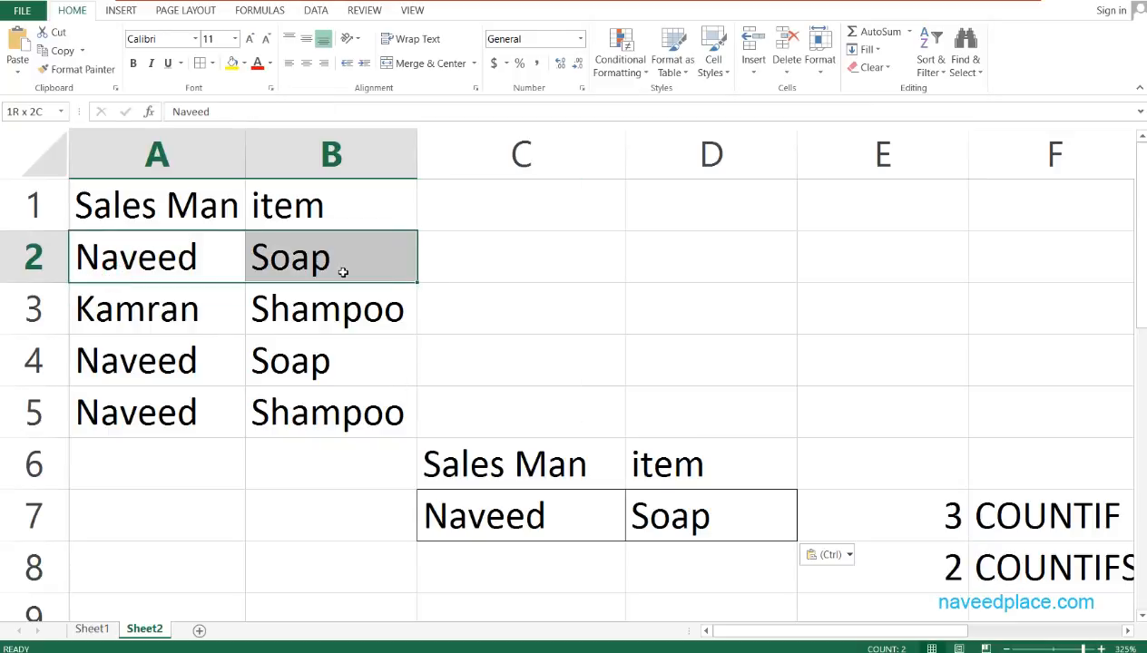
left_click_drag(141, 367, 376, 382)
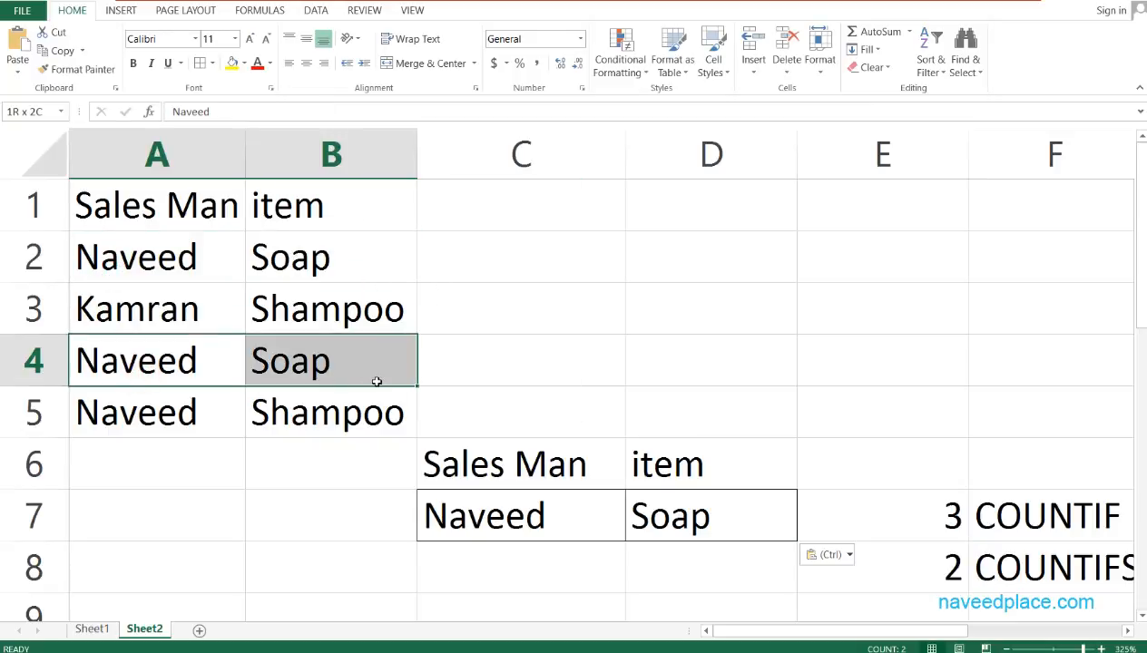
left_click(939, 575)
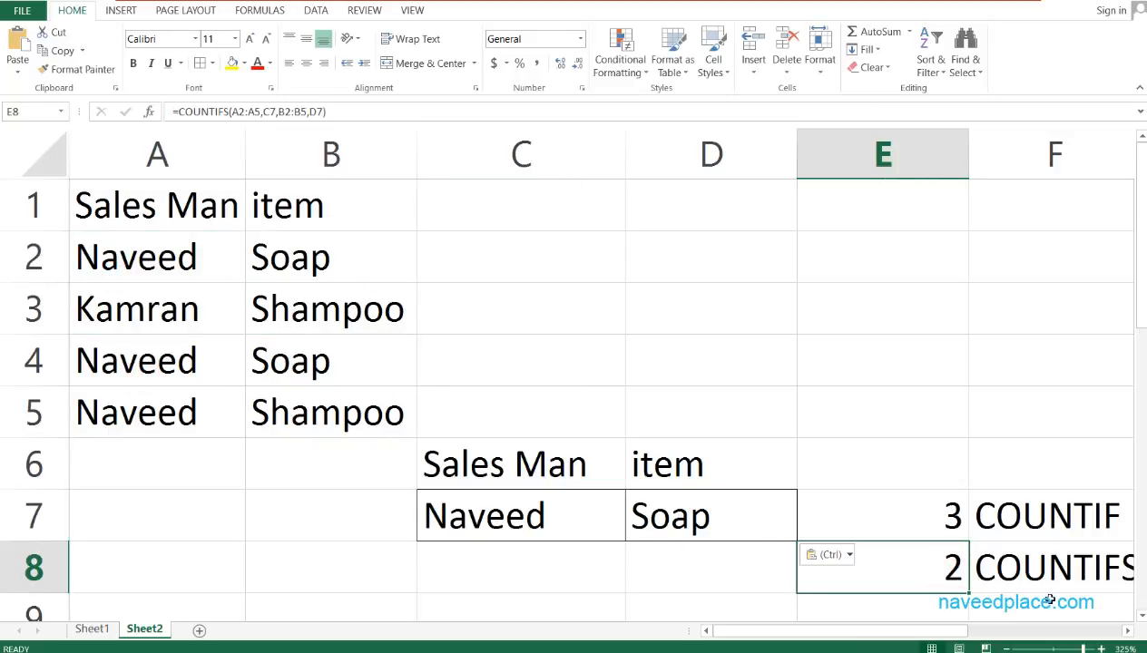
Step: Compare the COUNTIF formula in E7 with the COUNTIFS formula in E8, leaving both unchanged
left_click(1075, 1)
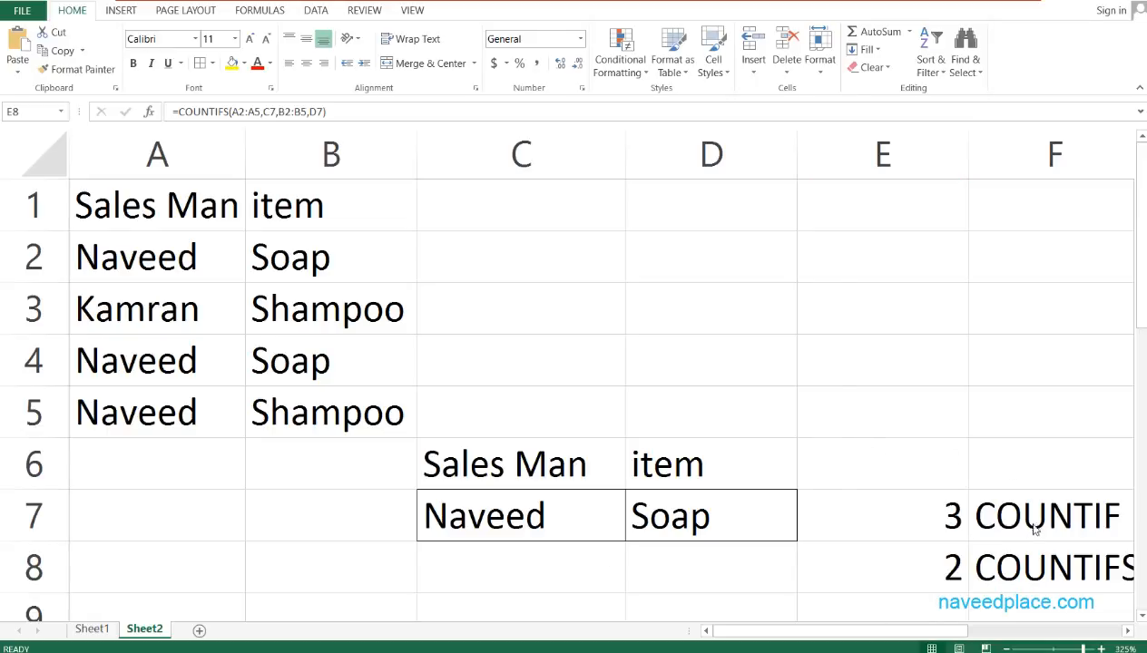
left_click(1001, 523)
left_click(937, 517)
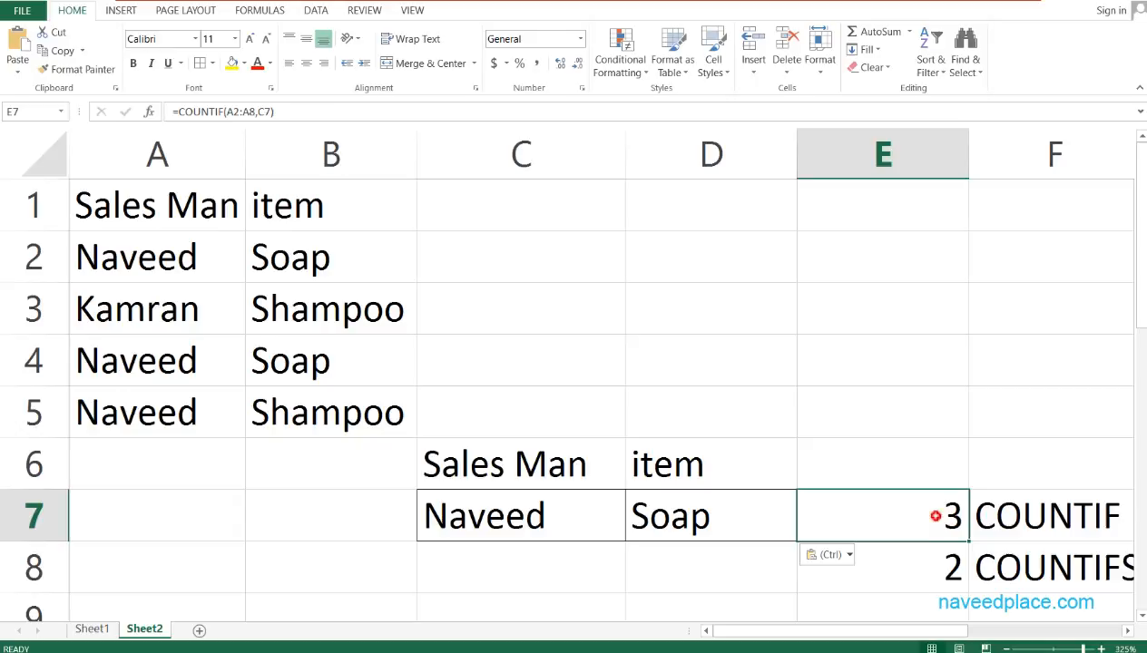
left_click(1009, 520)
left_click(917, 526)
double_click(917, 527)
left_click(894, 572)
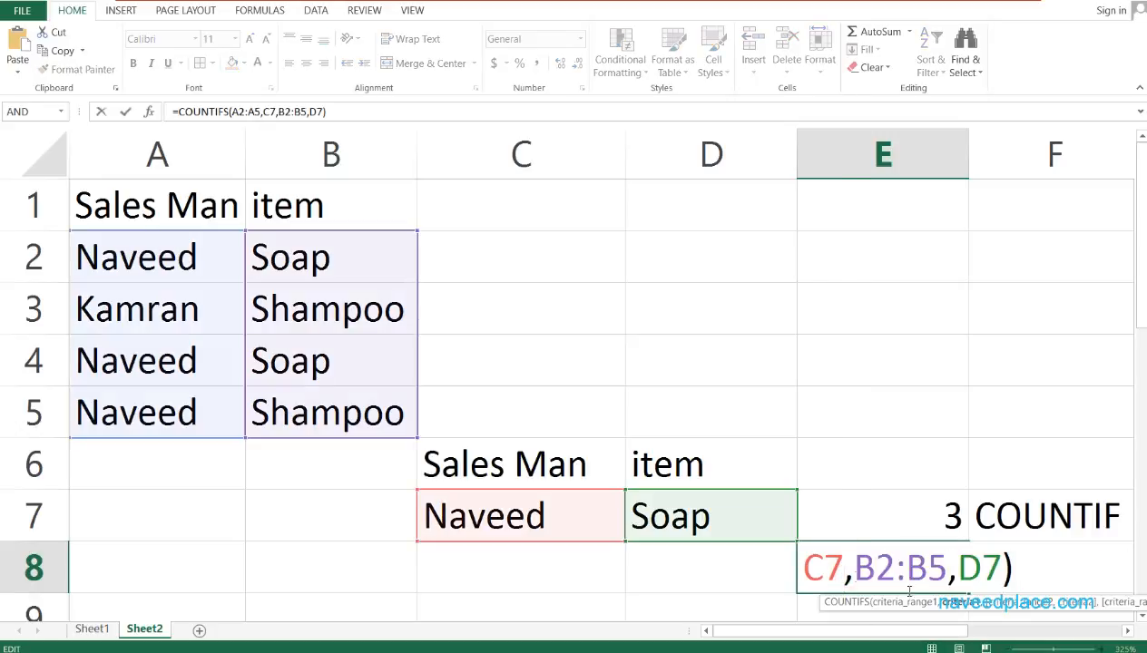
left_click(806, 566)
left_click(705, 559)
key("Escape")
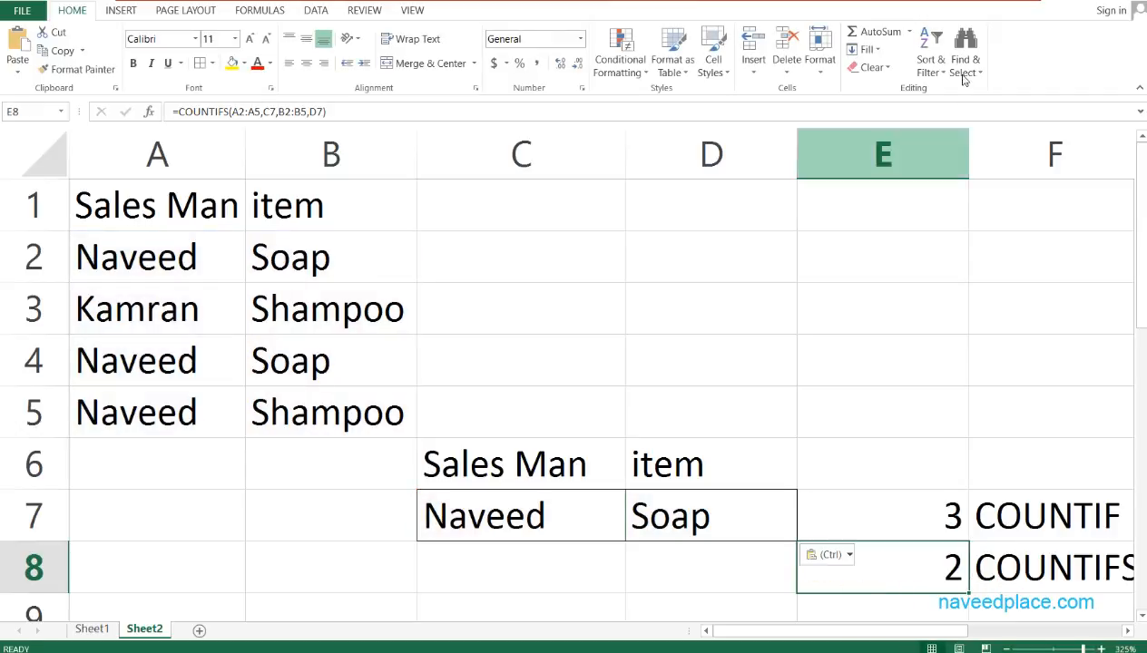
Step: Auto-fit the width of column E to its contents
double_click(969, 154)
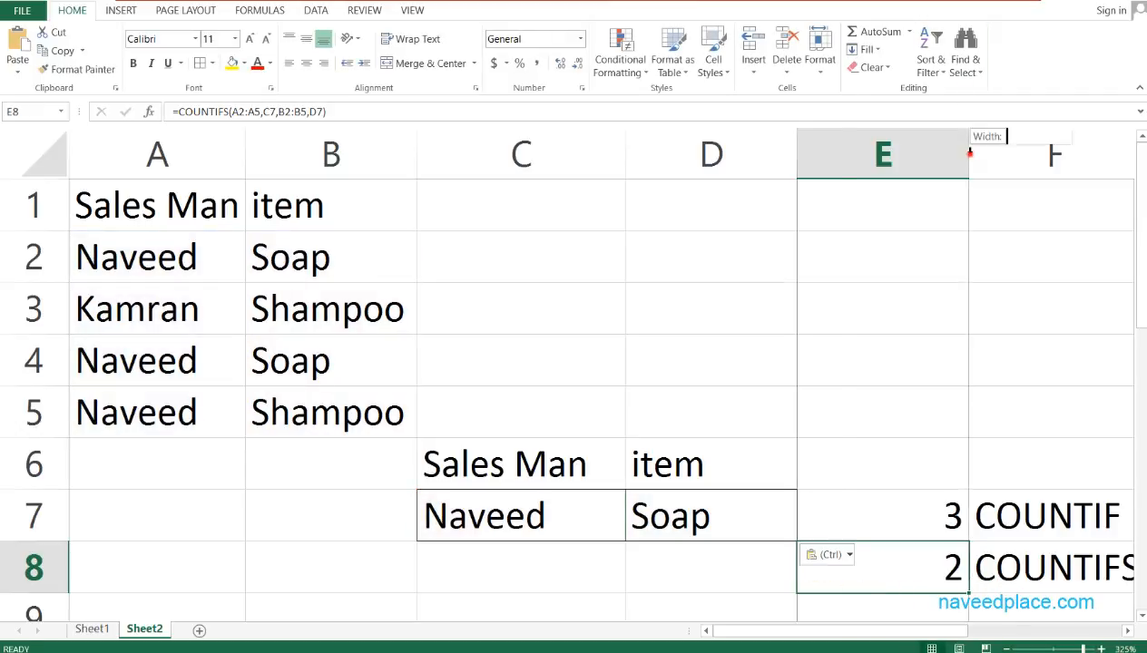
left_click(970, 154)
Step: Examine the full COUNTIFS formula in E8 from its equals sign through its criteria ranges and criteria
left_click(823, 570)
double_click(821, 570)
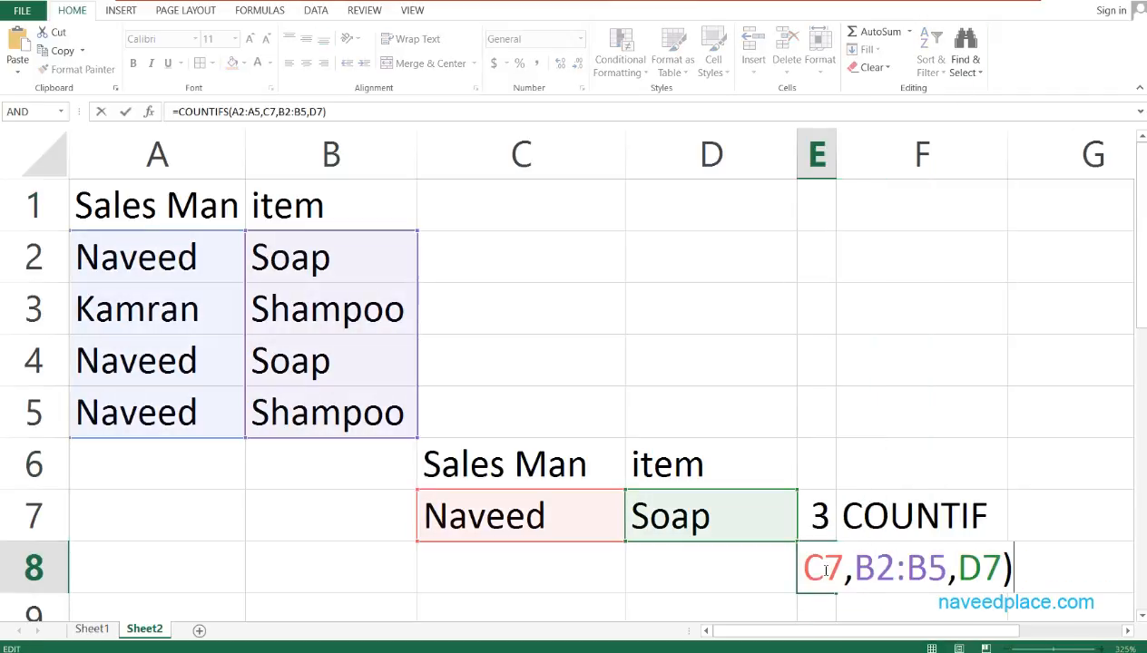
left_click(238, 111)
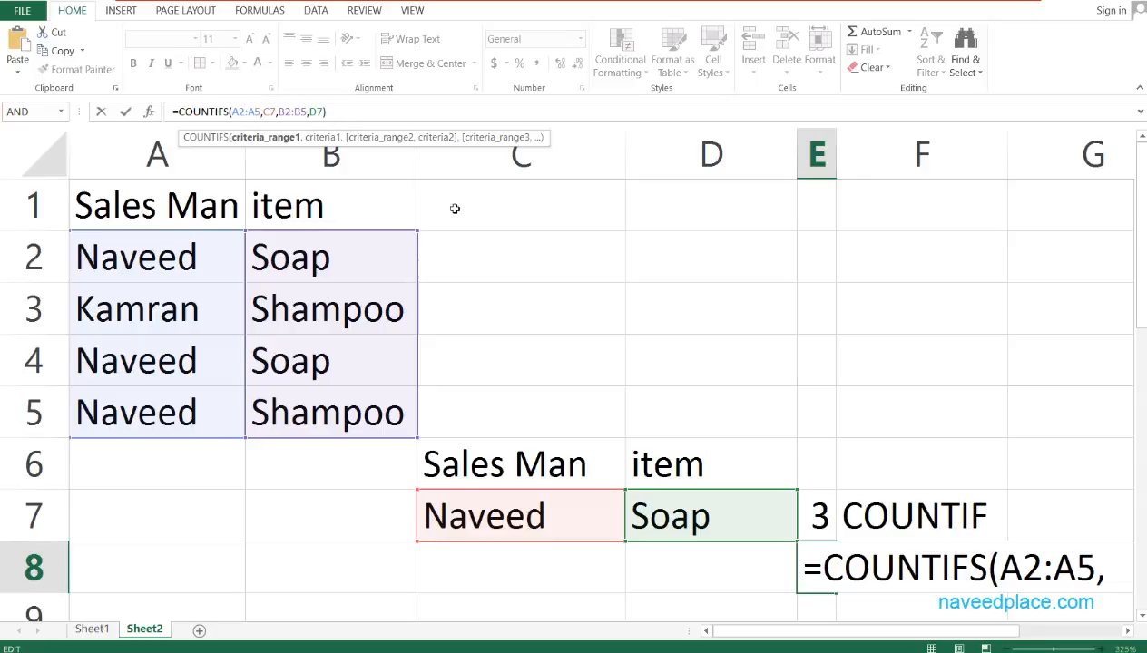
left_click(814, 568)
left_click_drag(815, 570, 801, 569)
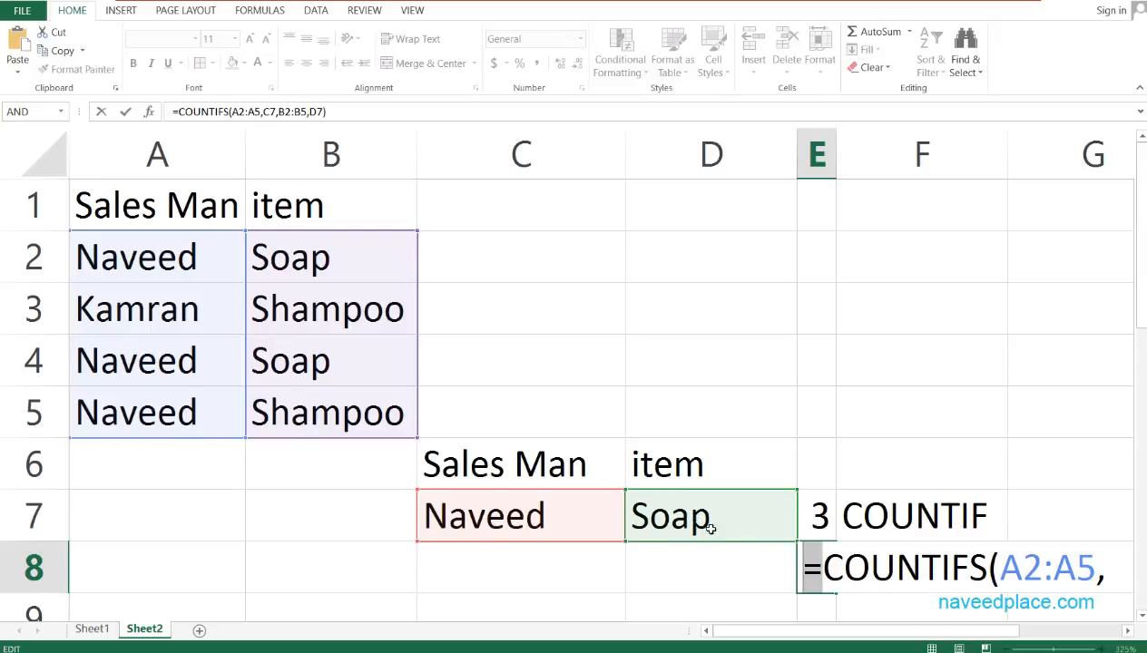
key("Return")
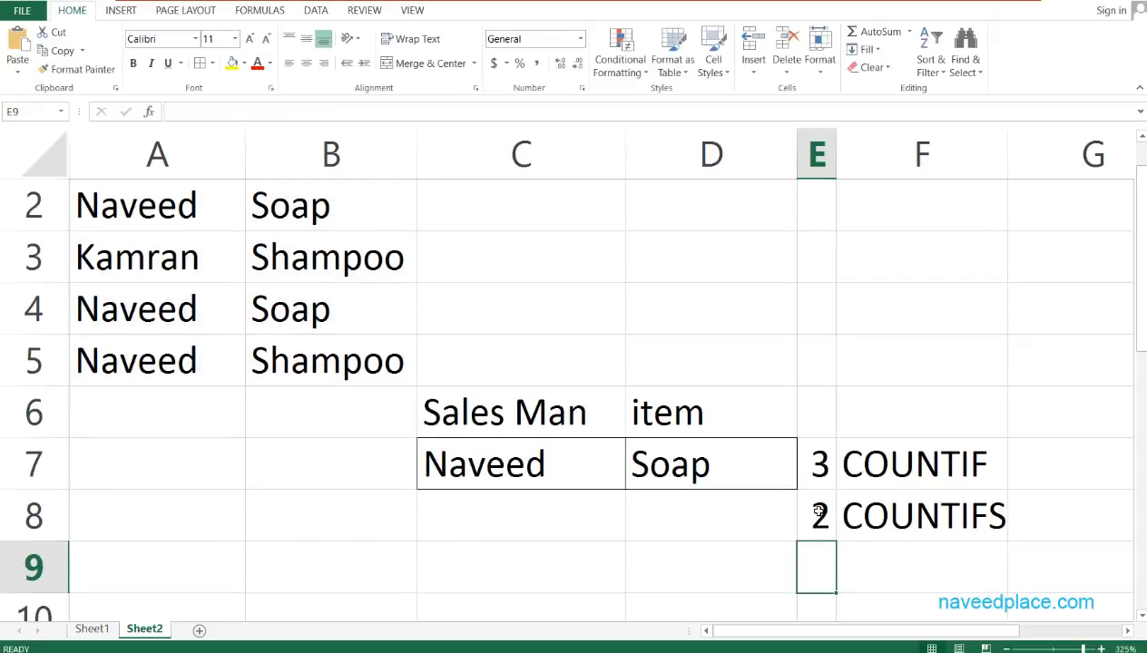
scroll(821, 514, "up", 1)
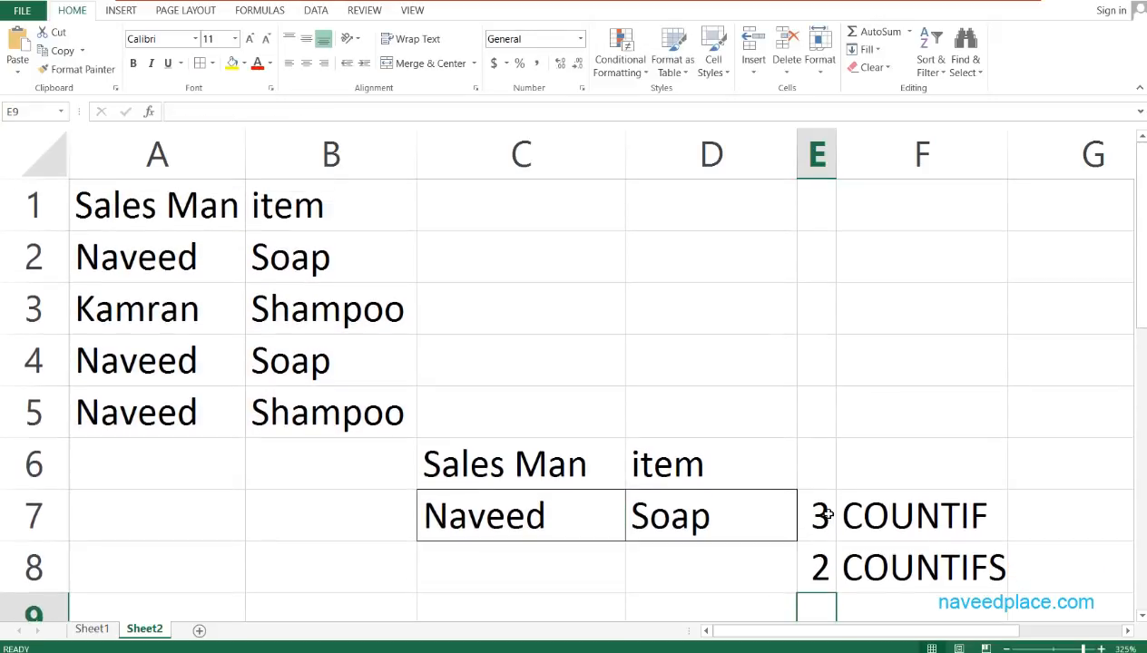